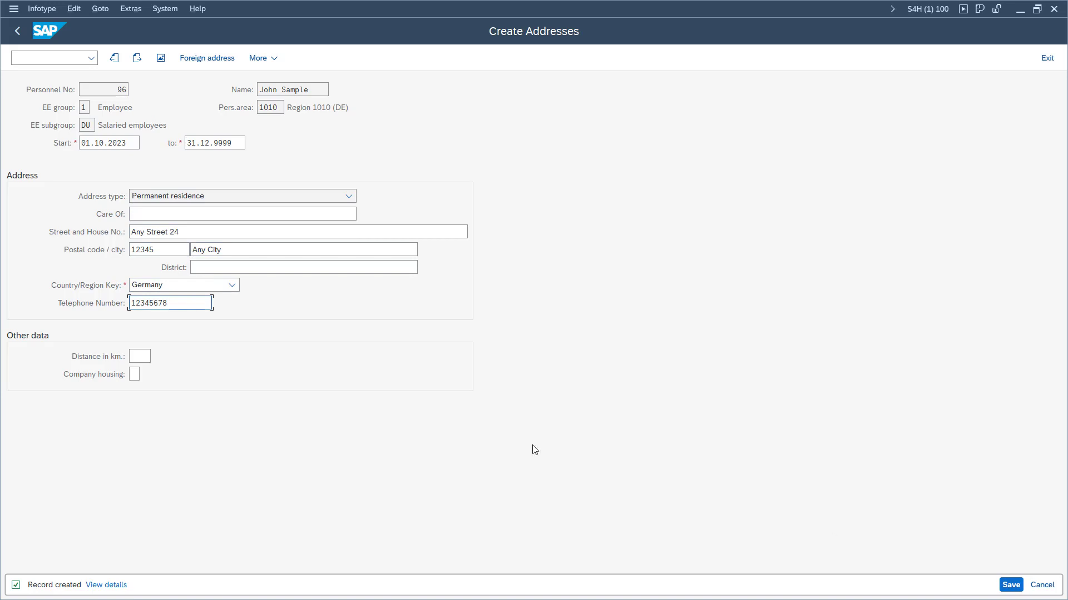
Save the employee's permanent residence address record and exit the hiring transaction.
{"action": "left_click", "coordinate": [1011, 585]}
{"action": "left_click", "coordinate": [53, 10]}
{"action": "left_click", "coordinate": [47, 79]}
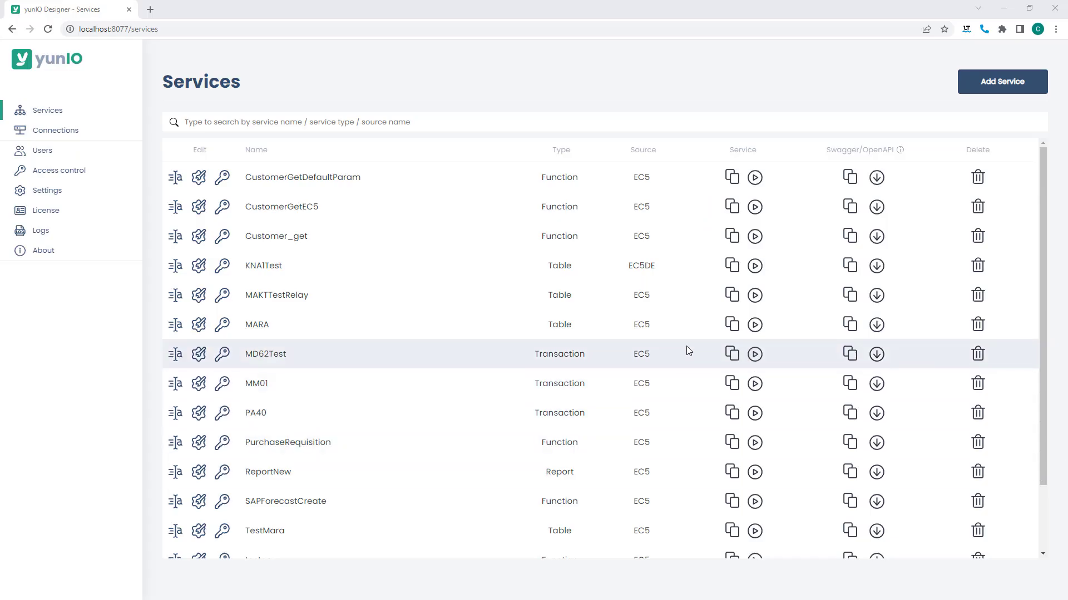
In yunIO Designer, create a Transaction service named PA40_EmployeeOnboarding on the S4H connection and open it for editing.
{"action": "scroll", "coordinate": [483, 194], "scroll_direction": "down", "scroll_amount": 2}
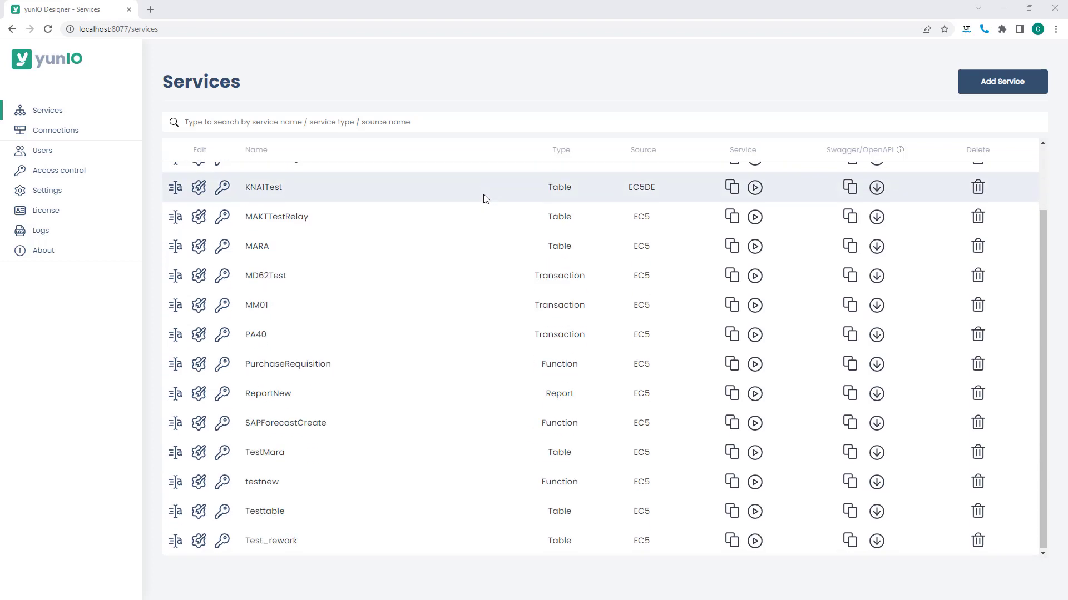
{"action": "scroll", "coordinate": [492, 301], "scroll_direction": "up", "scroll_amount": 2}
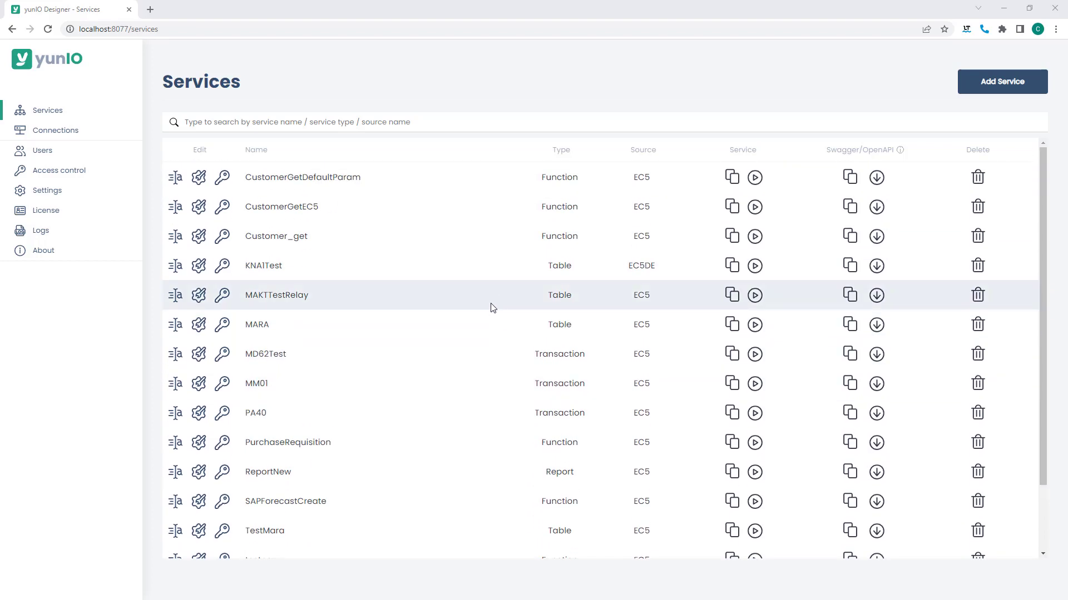
{"action": "left_click", "coordinate": [1004, 81]}
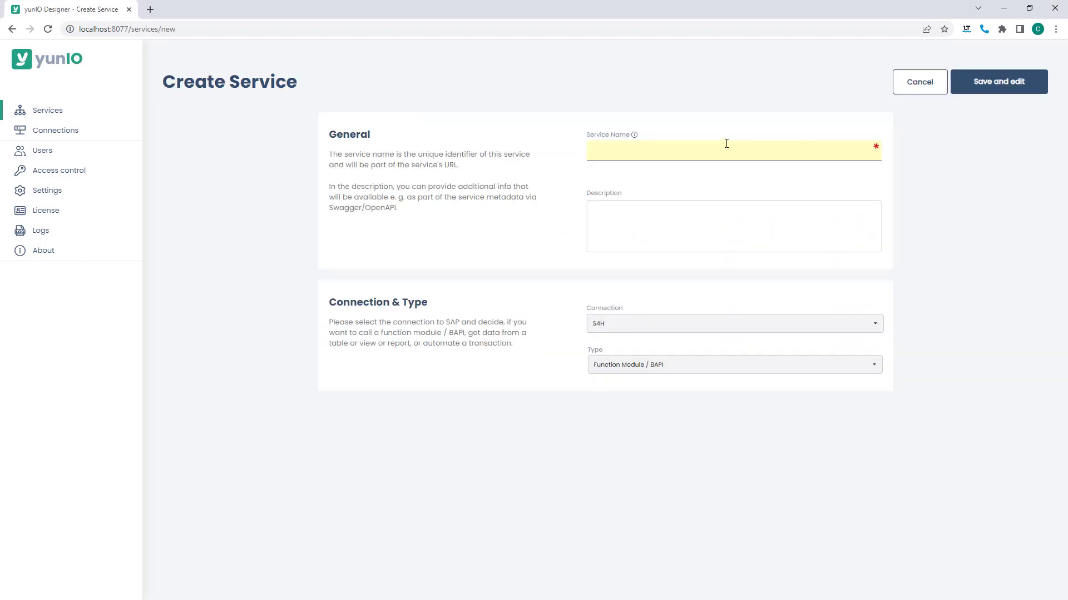
{"action": "type", "text": "PA40_EmployeeOnboarding"}
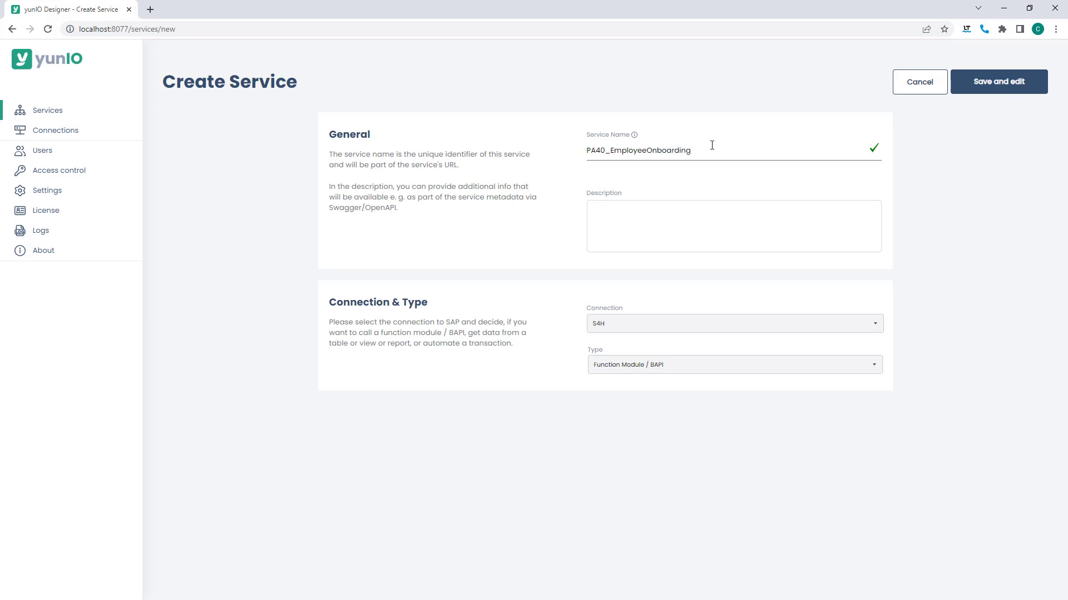
{"action": "left_click", "coordinate": [627, 329]}
{"action": "left_click", "coordinate": [628, 331]}
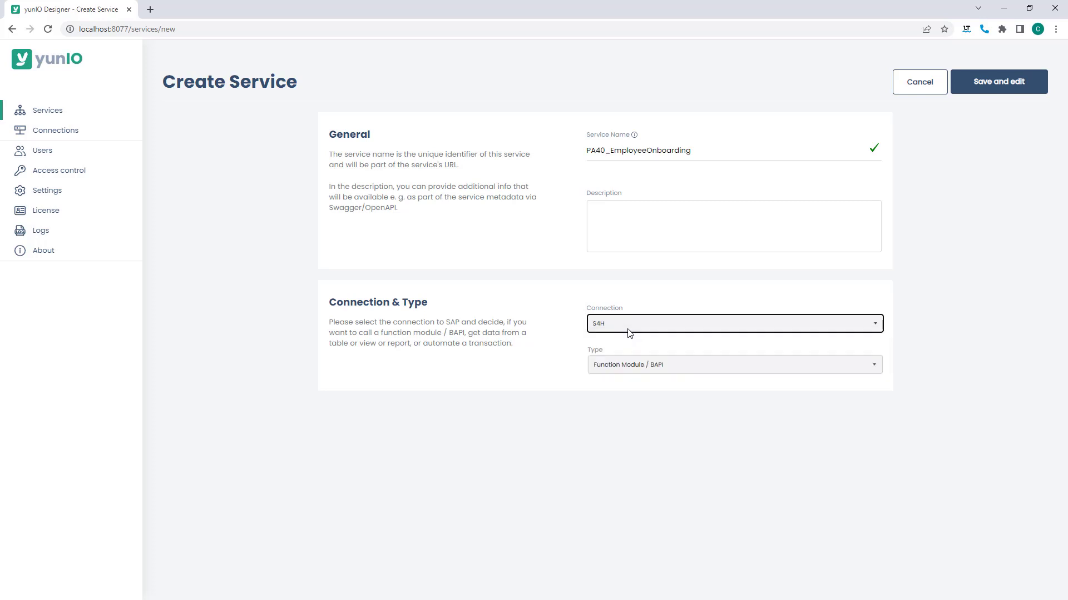
{"action": "left_click", "coordinate": [646, 364]}
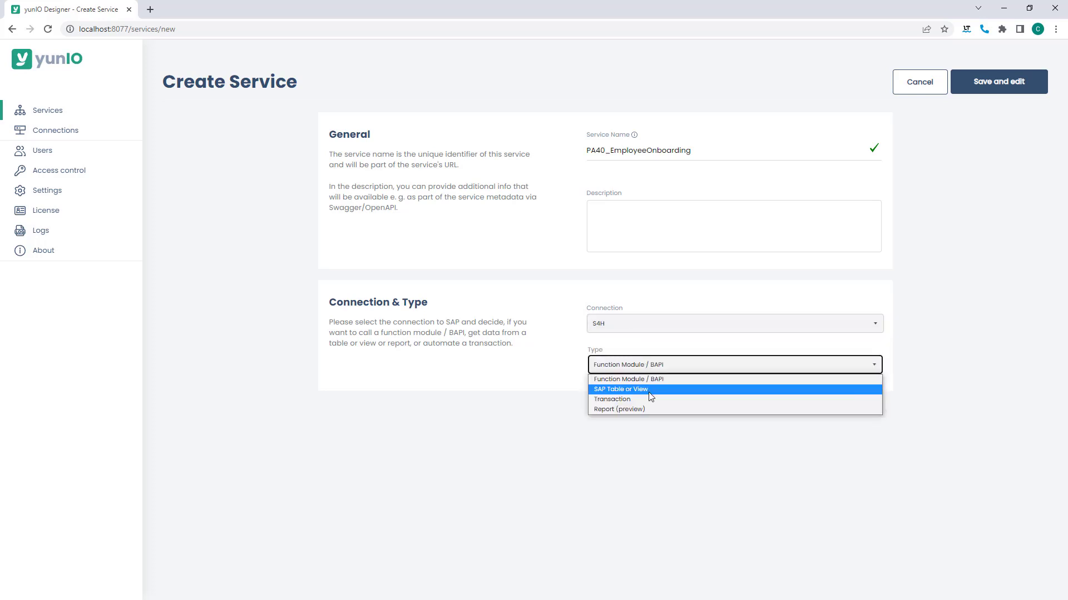
{"action": "left_click", "coordinate": [651, 398]}
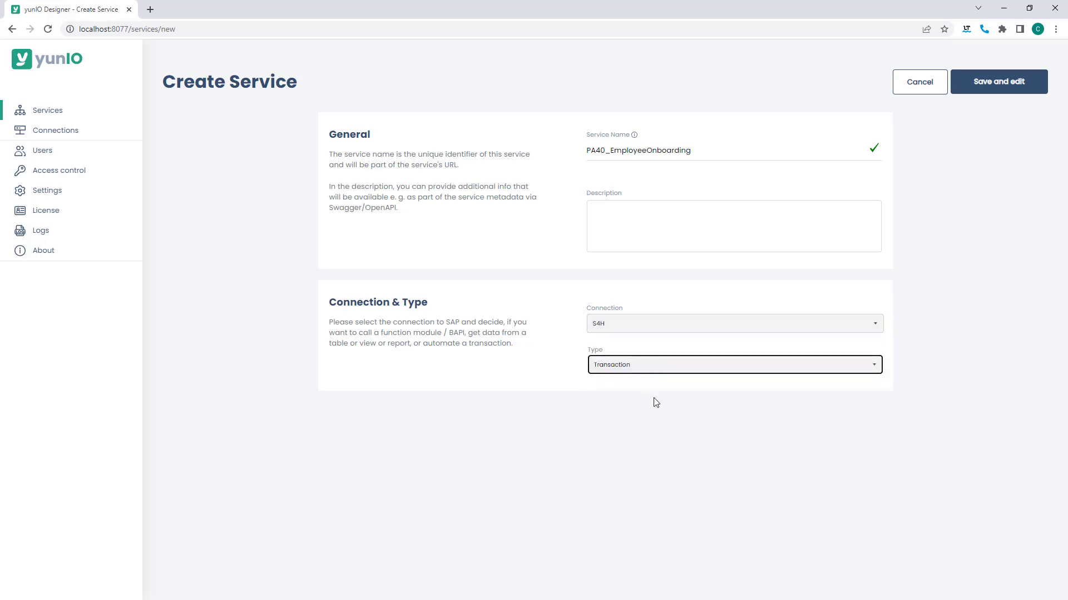
{"action": "left_click", "coordinate": [1009, 82]}
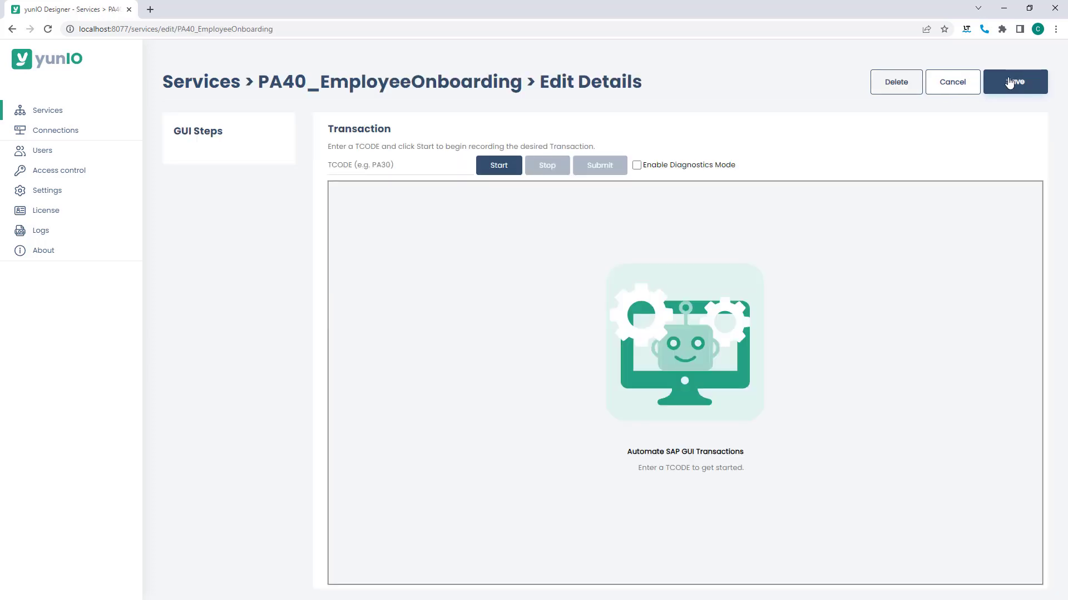
Start recording the transaction with TCODE PA40.
{"action": "left_click", "coordinate": [341, 165]}
{"action": "type", "text": "PA40"}
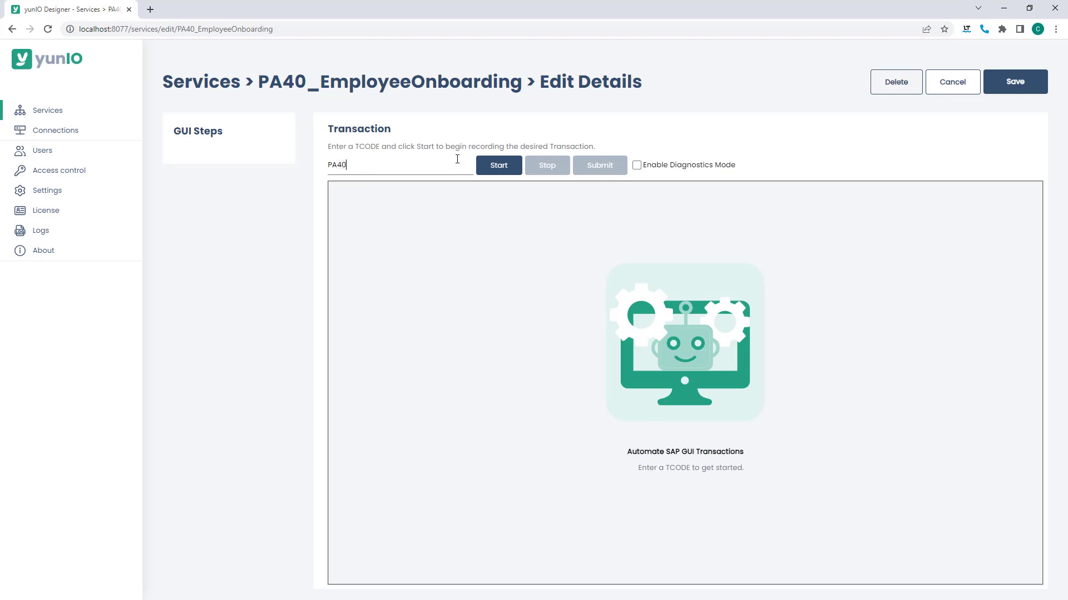
{"action": "left_click", "coordinate": [504, 166]}
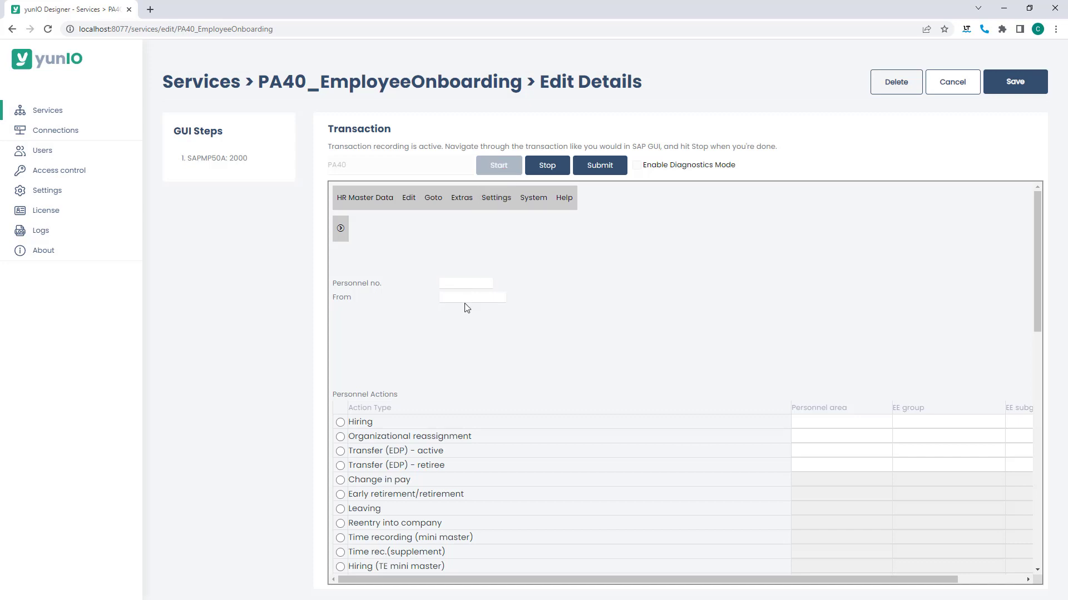
Run the Hiring action from 01.10.2023 for personnel area 1010, EE group 1 and EE subgroup DU, and save the action record.
{"action": "left_click", "coordinate": [468, 300]}
{"action": "scroll", "coordinate": [445, 312], "scroll_direction": "down", "scroll_amount": 1}
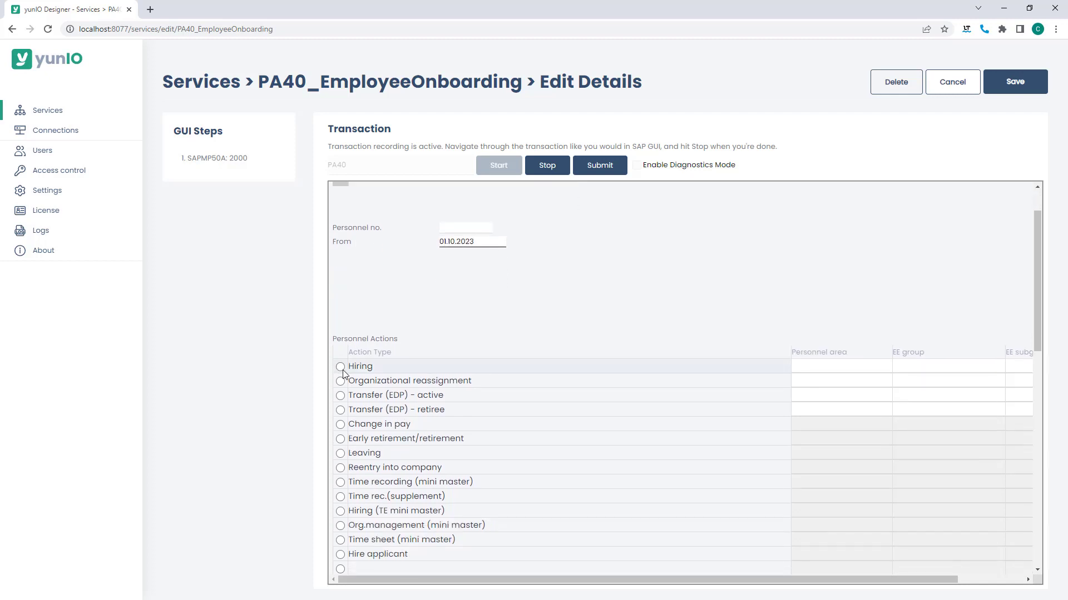
{"action": "left_click", "coordinate": [340, 367]}
{"action": "left_click", "coordinate": [830, 367]}
{"action": "left_click", "coordinate": [912, 369]}
{"action": "type", "text": "1"}
{"action": "left_click", "coordinate": [1021, 365]}
{"action": "type", "text": "DU"}
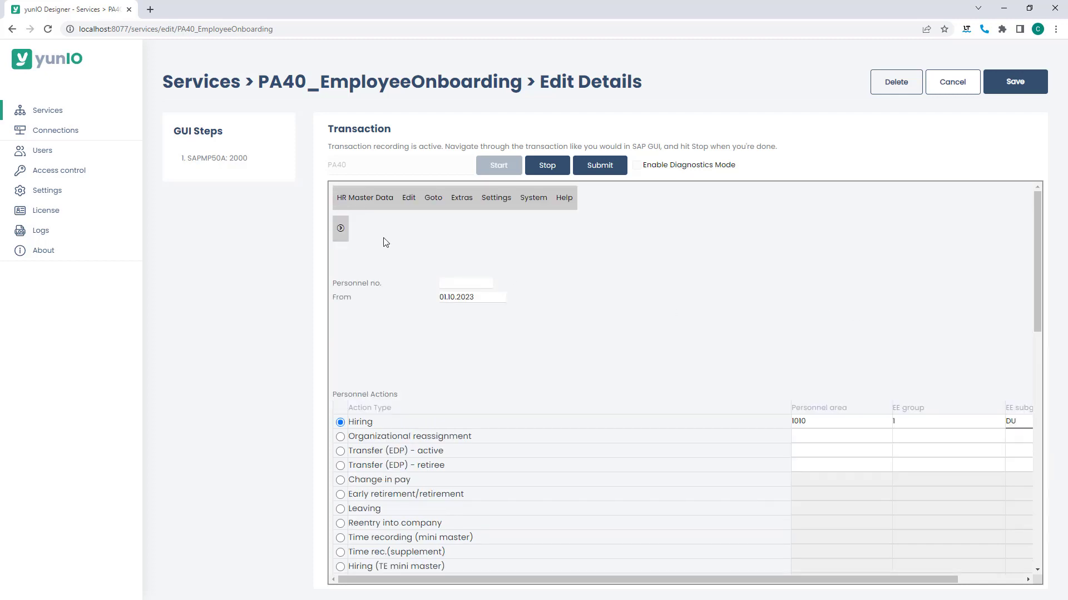
{"action": "left_click", "coordinate": [345, 228]}
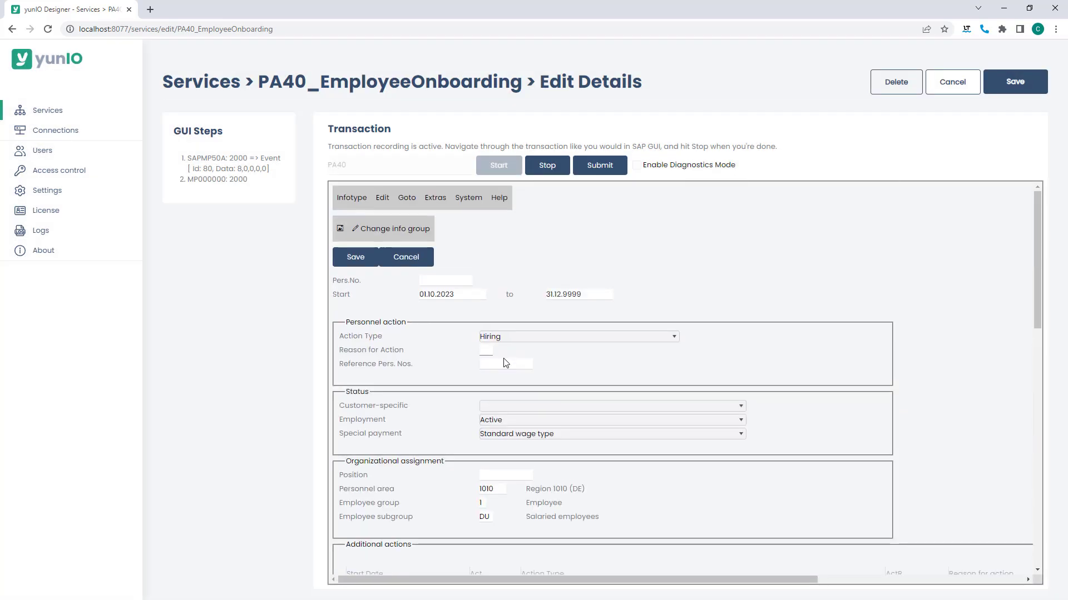
{"action": "left_click", "coordinate": [358, 258]}
{"action": "left_click", "coordinate": [354, 234]}
Set the employee's title to Mr. and enter the last name and first name.
{"action": "left_click", "coordinate": [449, 337]}
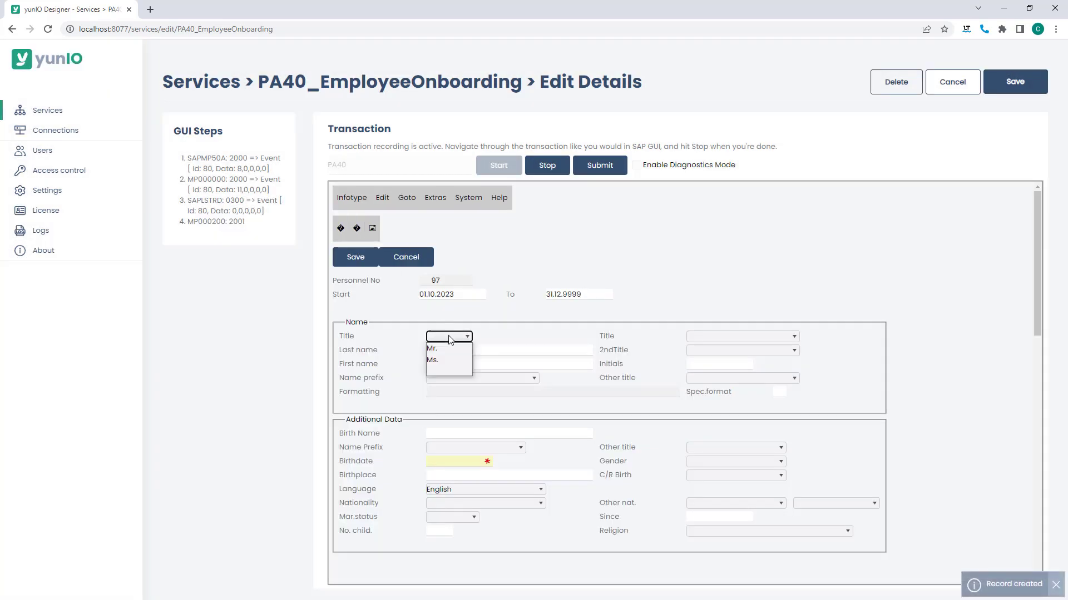
{"action": "left_click", "coordinate": [505, 351]}
{"action": "type", "text": "Doe"}
{"action": "left_click", "coordinate": [498, 362]}
{"action": "type", "text": "John"}
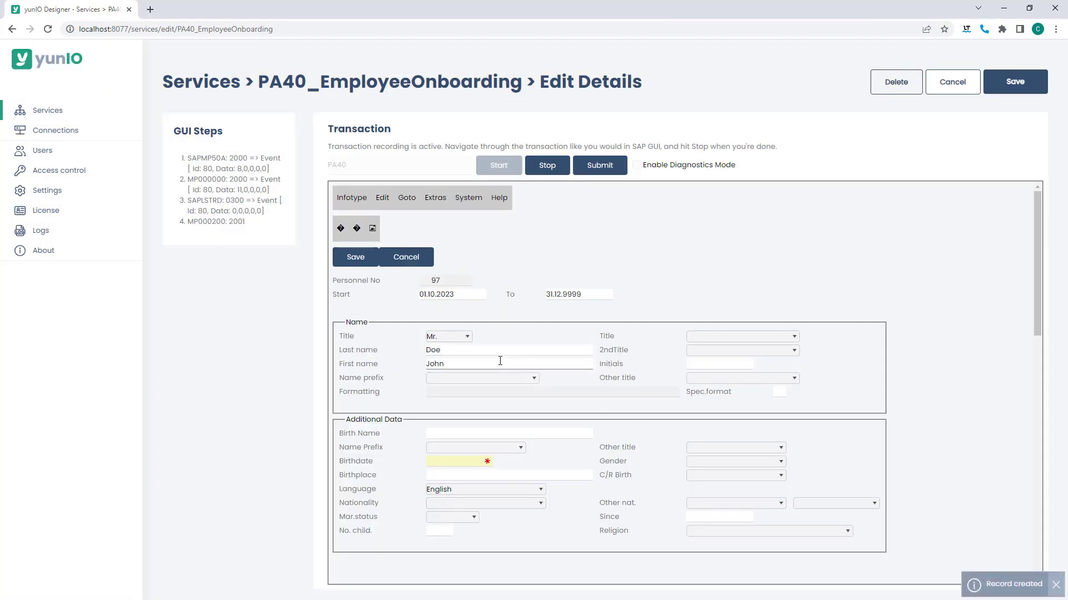
Enter the employee's birthdate, set language and nationality to German, and save the personal data record.
{"action": "left_click", "coordinate": [468, 461]}
{"action": "type", "text": "01.03.1989"}
{"action": "left_click", "coordinate": [470, 503]}
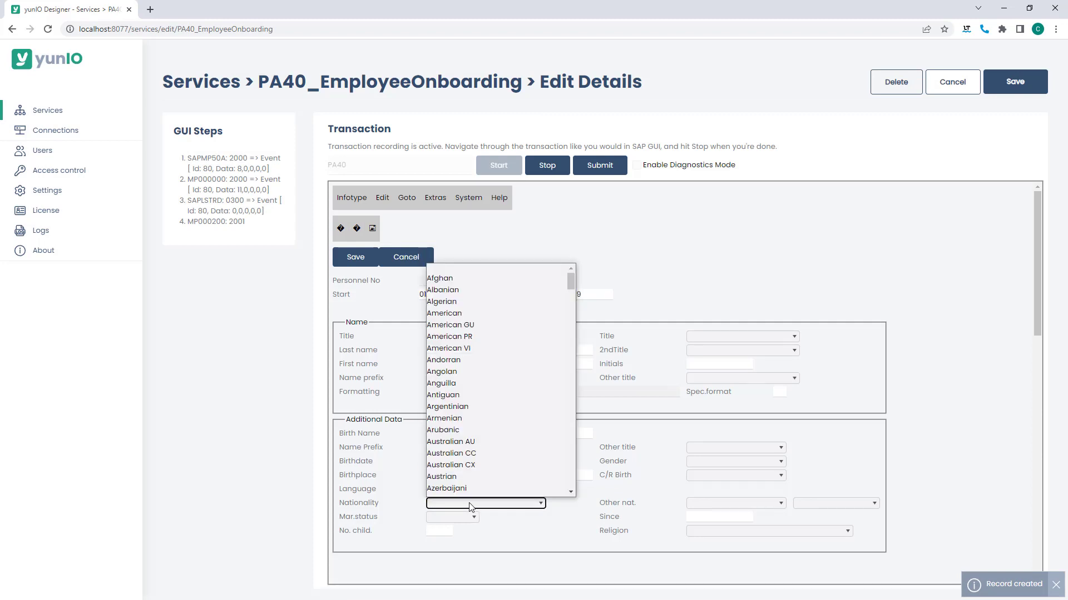
{"action": "scroll", "coordinate": [462, 478], "scroll_direction": "down", "scroll_amount": 12}
{"action": "left_click", "coordinate": [453, 479]}
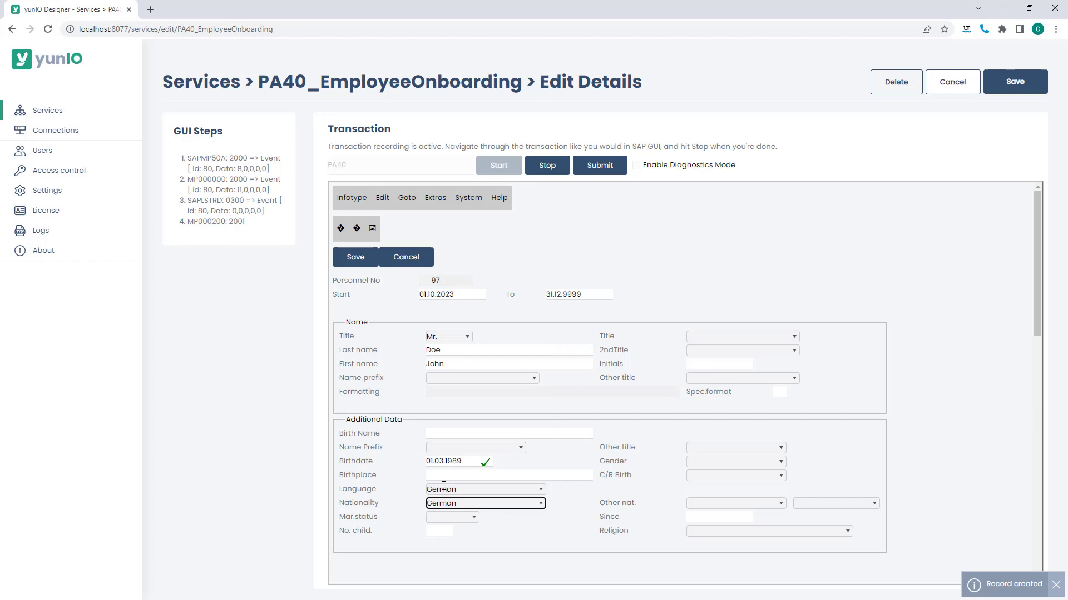
{"action": "left_click", "coordinate": [342, 260]}
{"action": "left_click", "coordinate": [353, 238]}
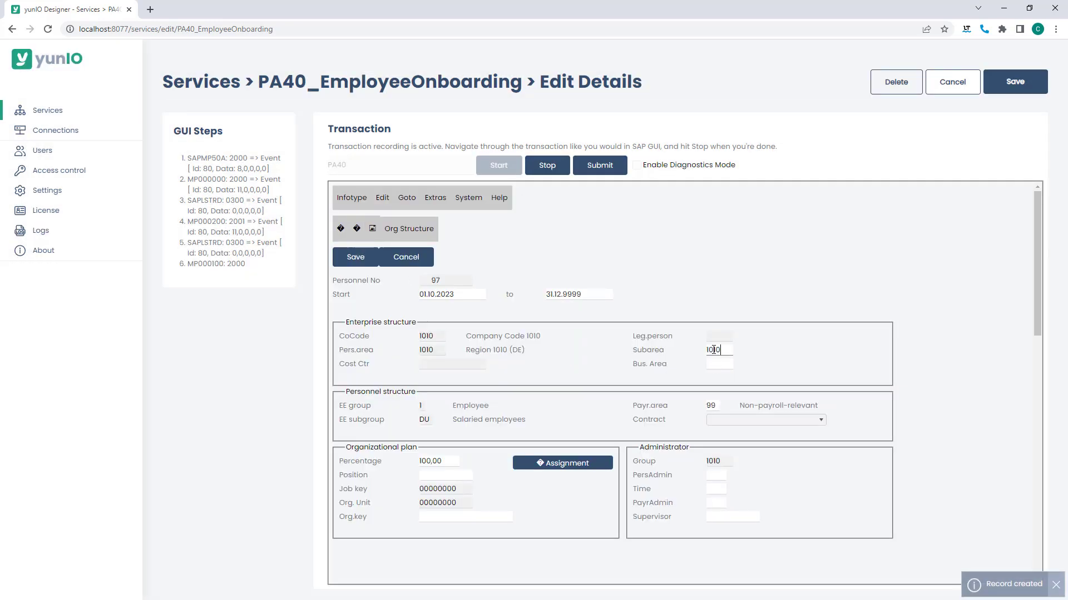
Set the personnel subarea to 1010, complete the position assignment, and save the organizational assignment record.
{"action": "left_click", "coordinate": [562, 463]}
{"action": "left_click", "coordinate": [341, 512]}
{"action": "left_click", "coordinate": [348, 202]}
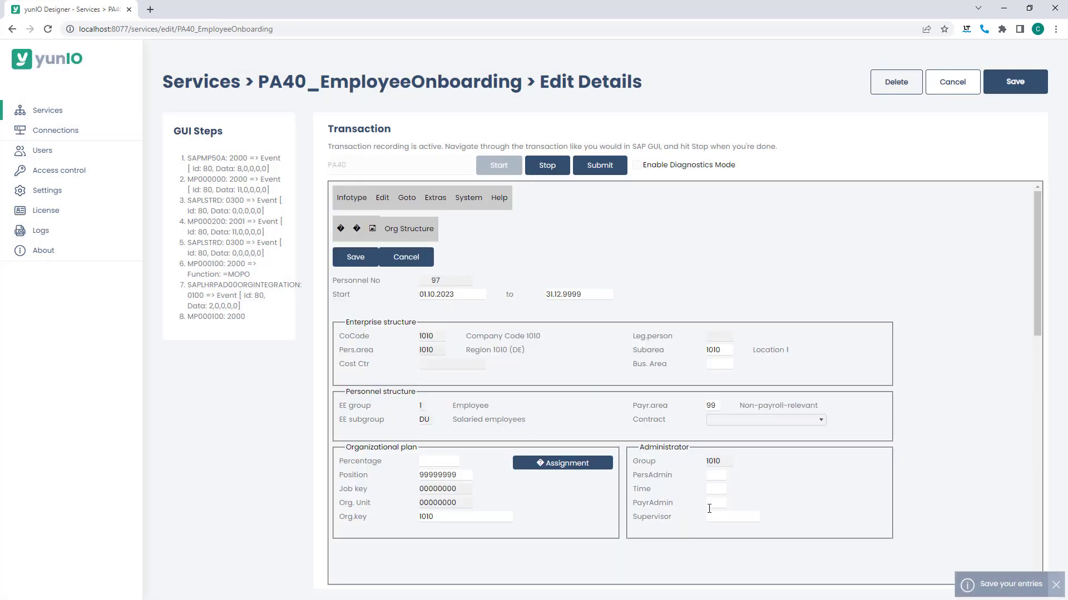
{"action": "left_click", "coordinate": [355, 257]}
Fill in the employee's street and house number, postal code, city and telephone number, and save the address record.
{"action": "left_click", "coordinate": [492, 392]}
{"action": "type", "text": "M"}
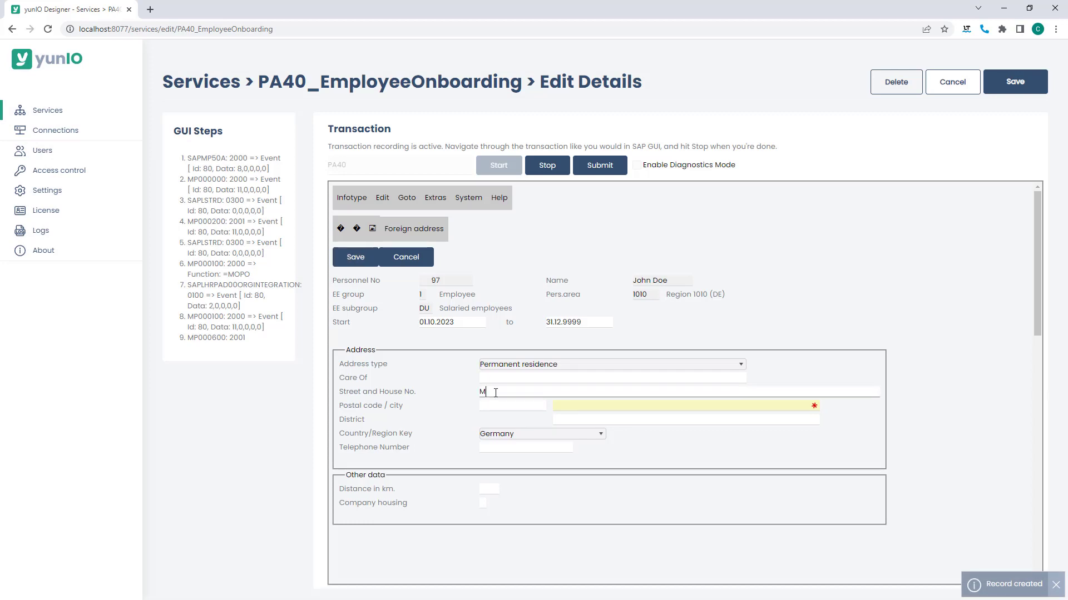
{"action": "type", "text": "aple Street 123"}
{"action": "left_click", "coordinate": [501, 406]}
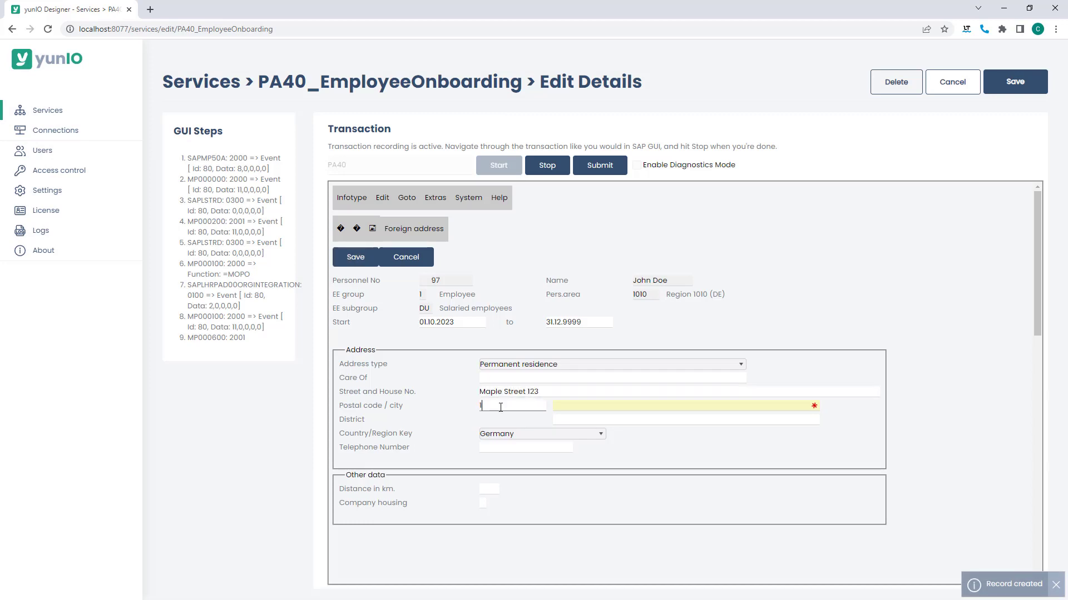
{"action": "type", "text": "17101"}
{"action": "left_click", "coordinate": [560, 405]}
{"action": "type", "text": "Any Town"}
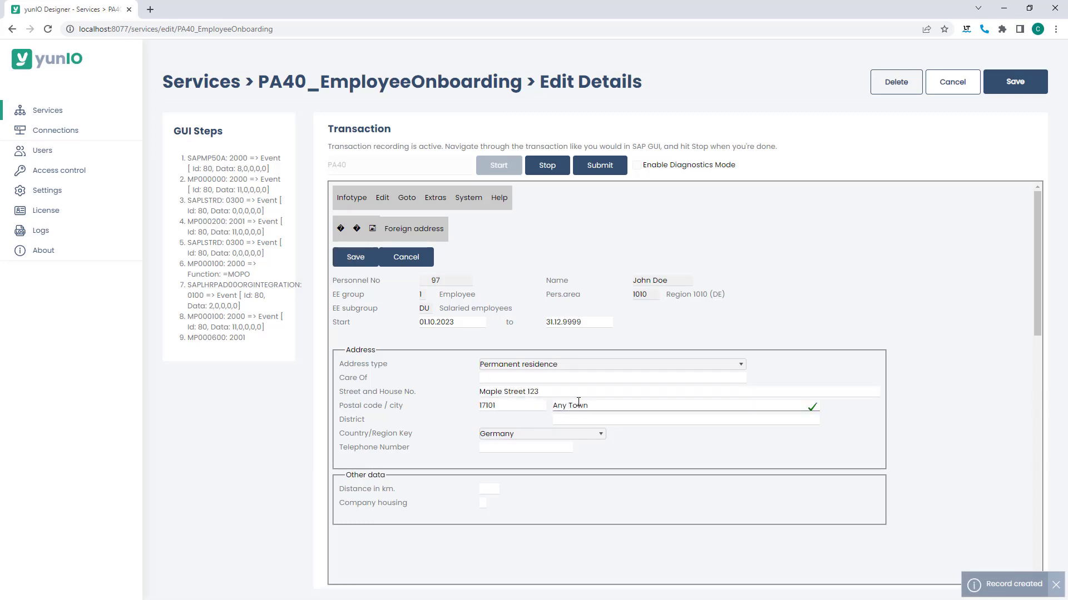
{"action": "left_click", "coordinate": [539, 446]}
{"action": "type", "text": "234678929"}
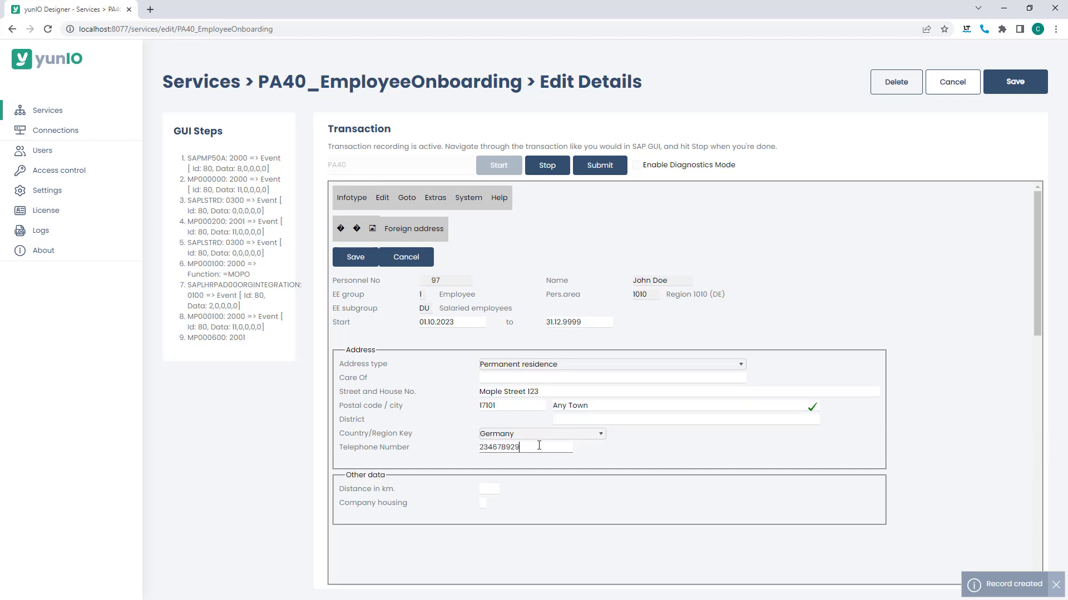
{"action": "left_click", "coordinate": [354, 260]}
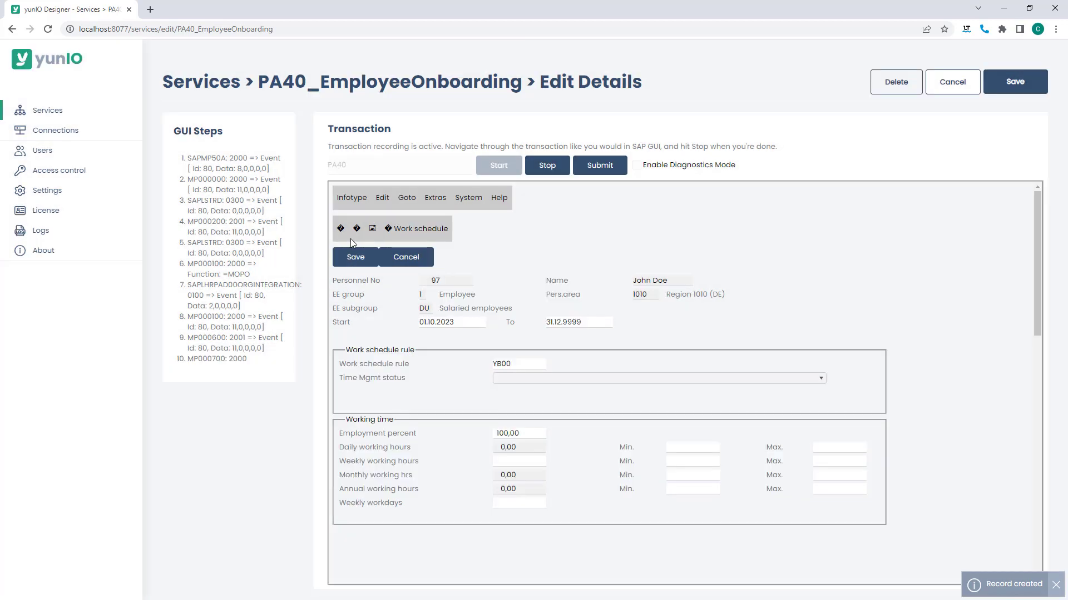
Exit the transaction at the work schedule record and stop the recording.
{"action": "left_click", "coordinate": [345, 207]}
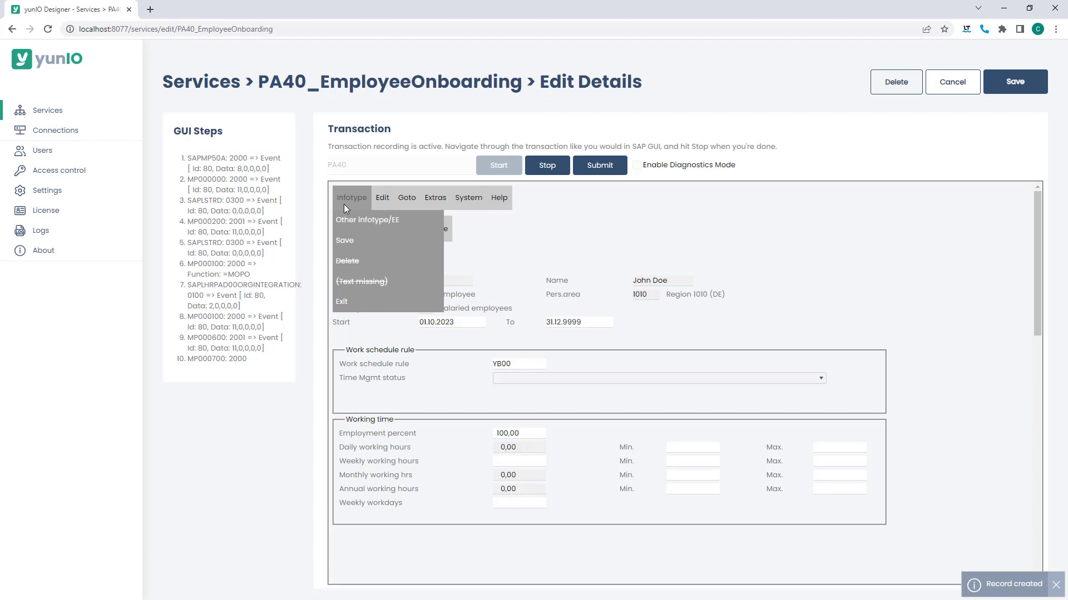
{"action": "left_click", "coordinate": [357, 246]}
{"action": "left_click", "coordinate": [385, 306]}
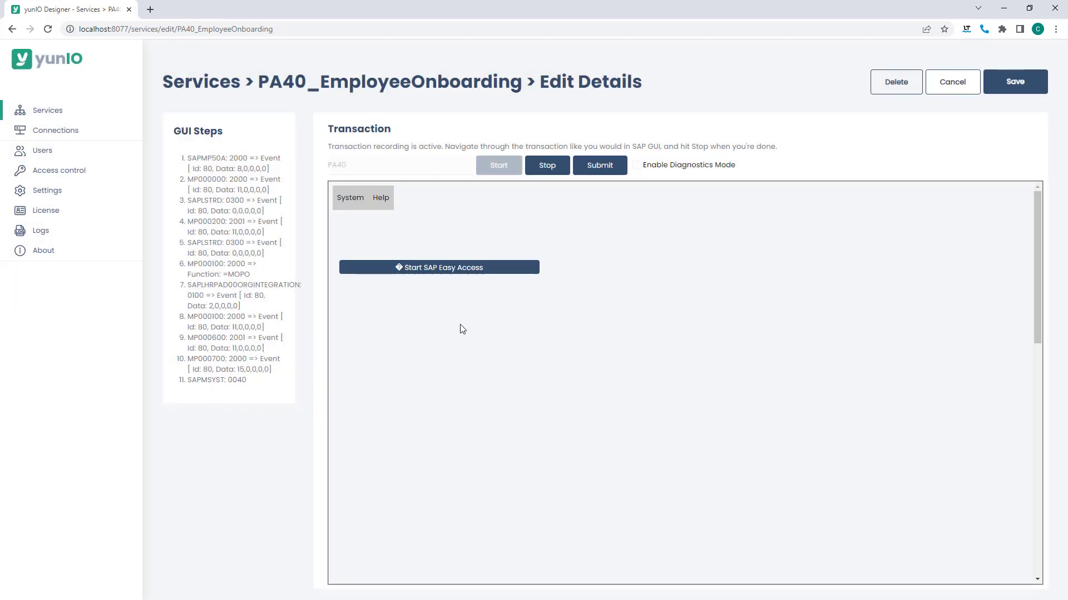
{"action": "left_click", "coordinate": [546, 167]}
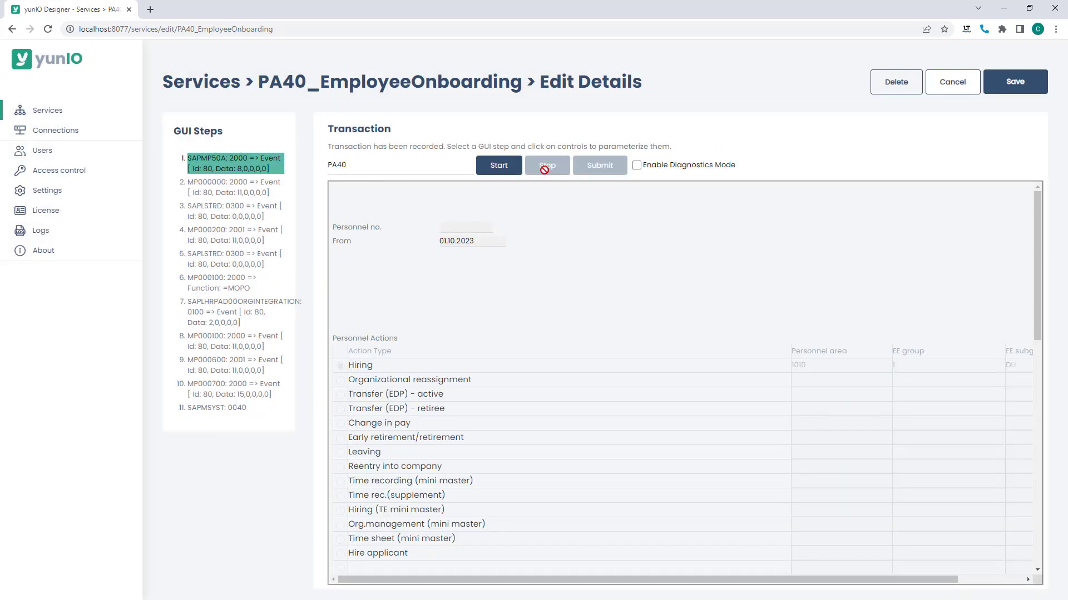
Review the recorded GUI steps, from the personnel action screen through to the work schedule screen.
{"action": "left_click", "coordinate": [281, 192]}
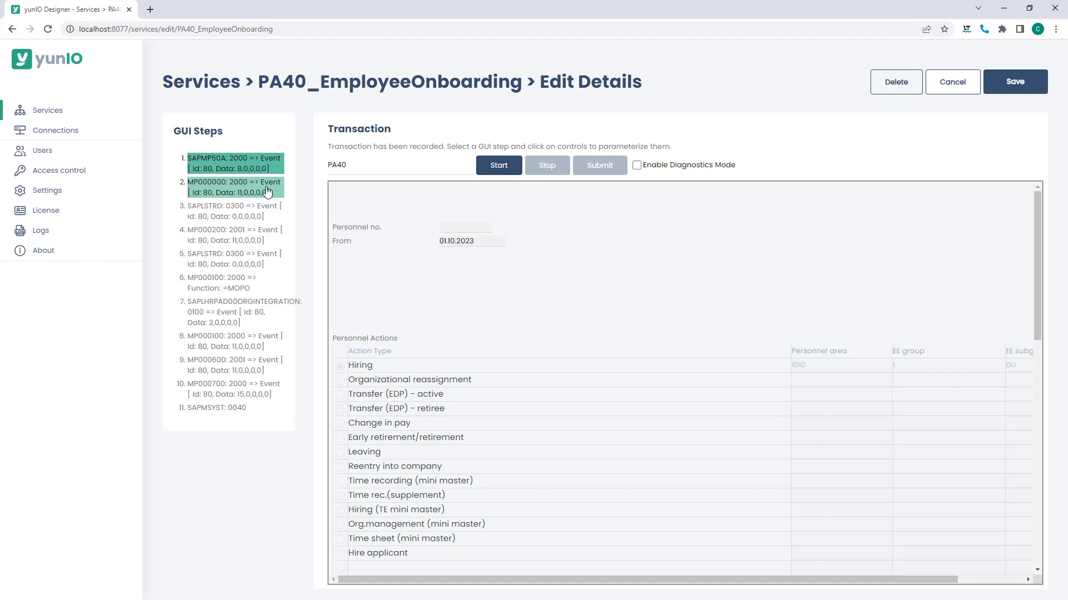
{"action": "left_click", "coordinate": [239, 220]}
{"action": "left_click", "coordinate": [236, 237]}
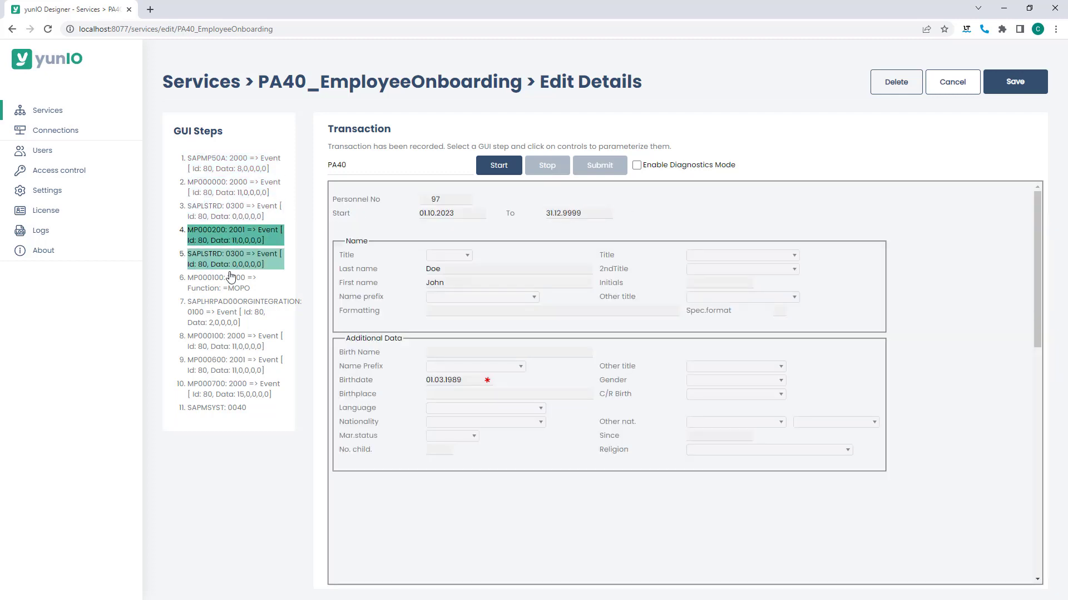
{"action": "left_click", "coordinate": [228, 315]}
{"action": "left_click", "coordinate": [223, 395]}
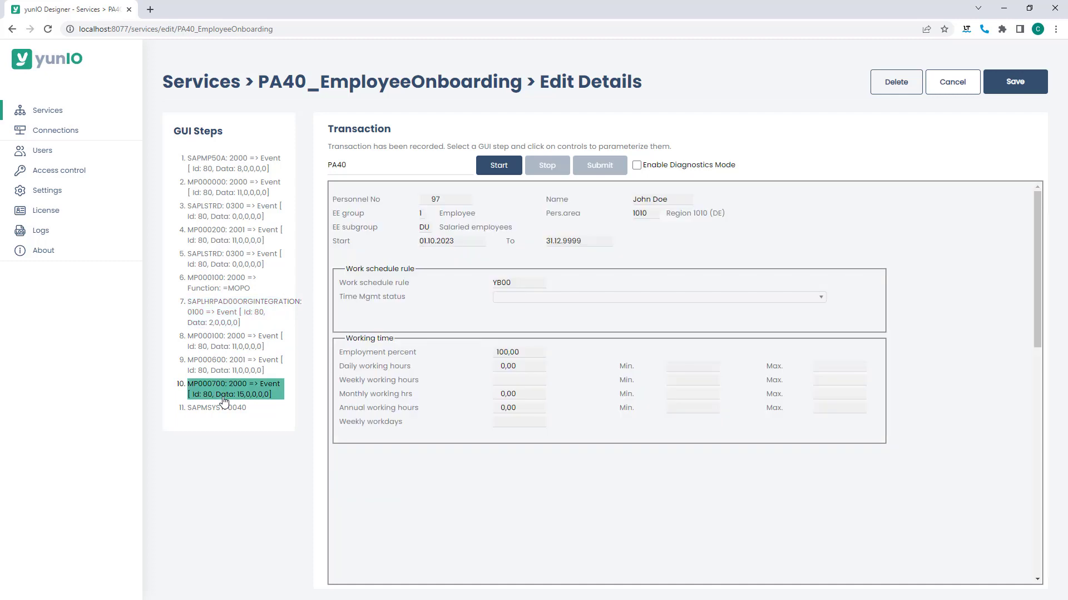
Parameterize the From date in the first GUI step as an input parameter named EntryDate.
{"action": "left_click", "coordinate": [238, 167]}
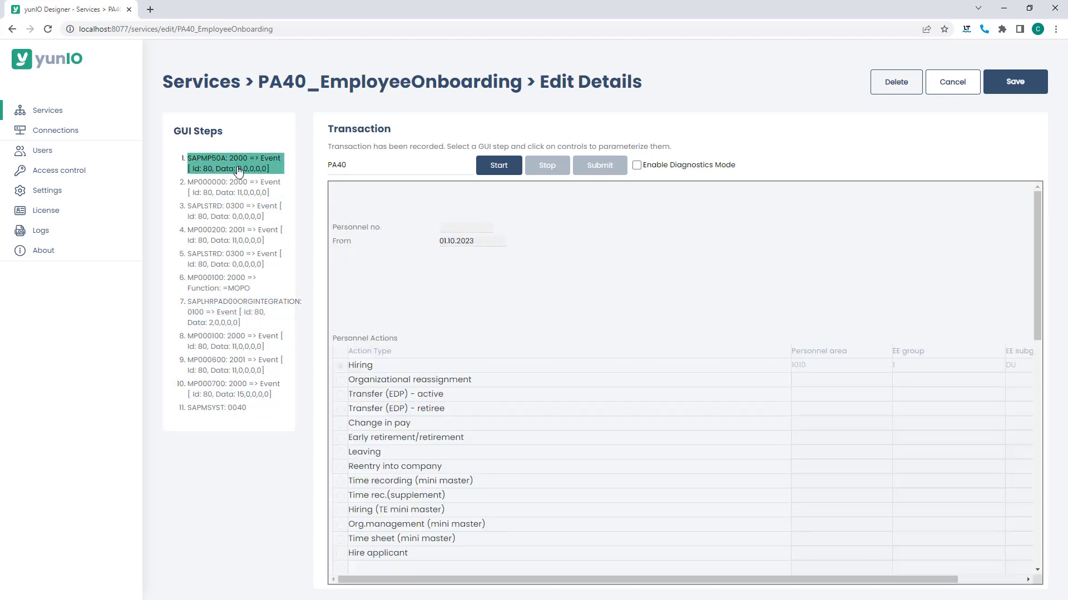
{"action": "left_click", "coordinate": [466, 243]}
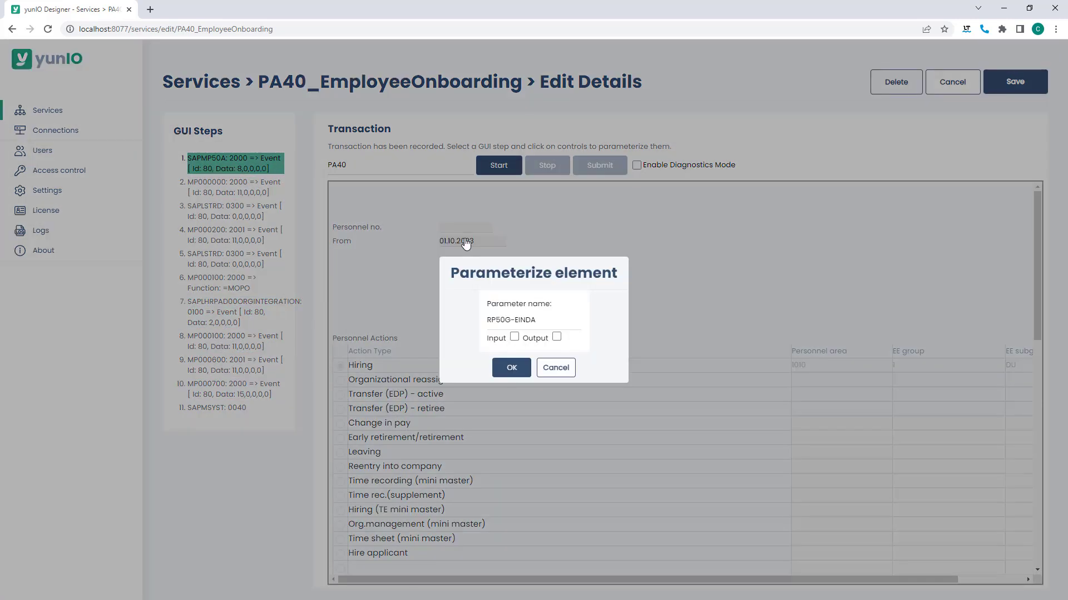
{"action": "left_click", "coordinate": [515, 337]}
{"action": "left_click", "coordinate": [531, 321]}
{"action": "key", "text": "ctrl+a"}
{"action": "type", "text": "EntryDate"}
{"action": "left_click", "coordinate": [509, 367]}
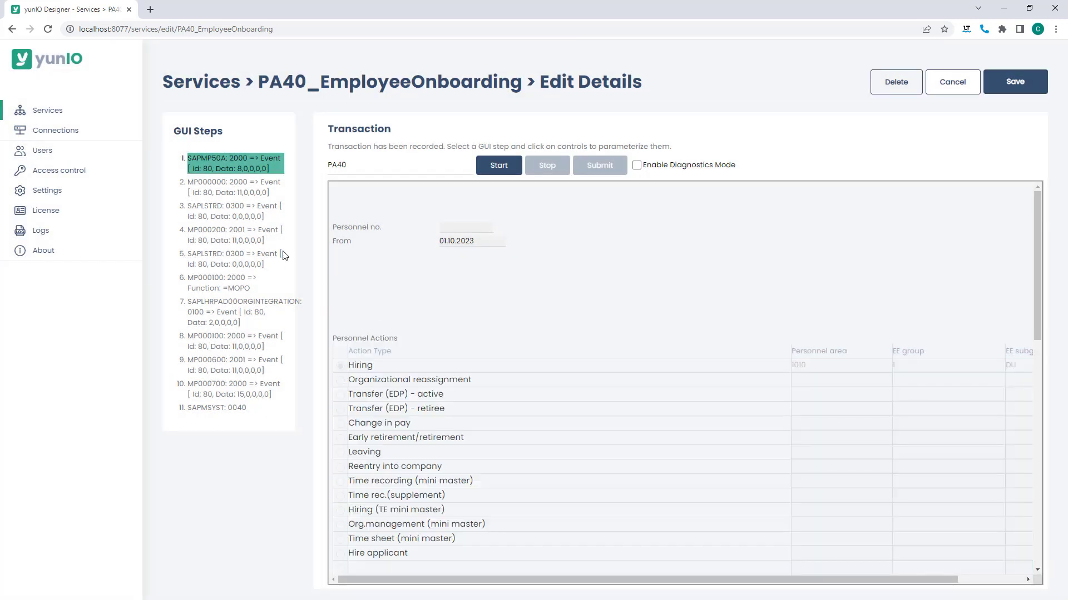
Parameterize the form-of-address Title field in the fourth GUI step as an input parameter named Title.
{"action": "left_click", "coordinate": [234, 211]}
{"action": "left_click", "coordinate": [245, 239]}
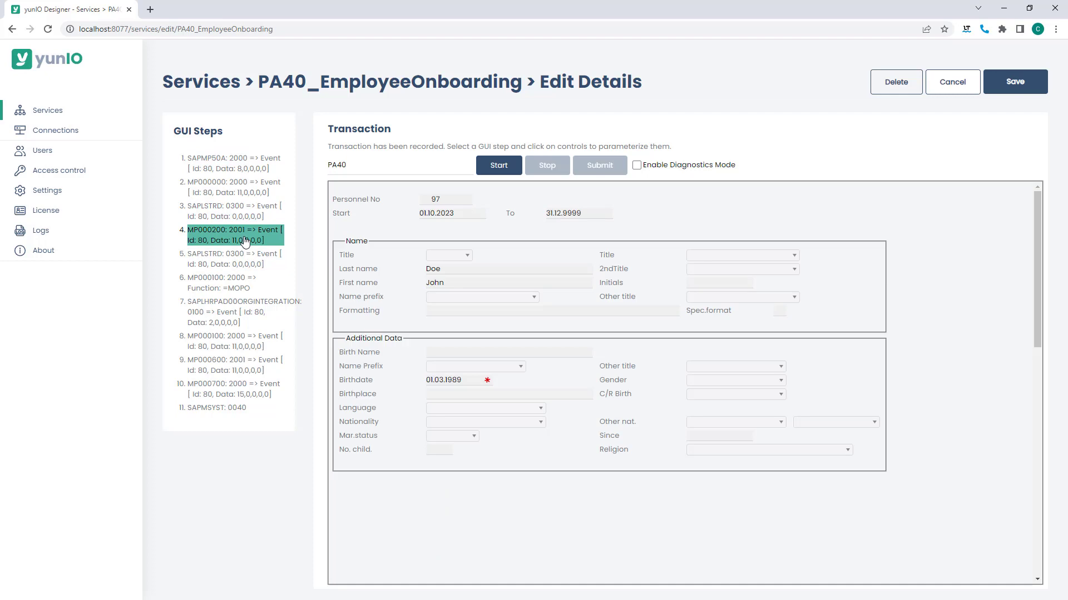
{"action": "left_click", "coordinate": [449, 256]}
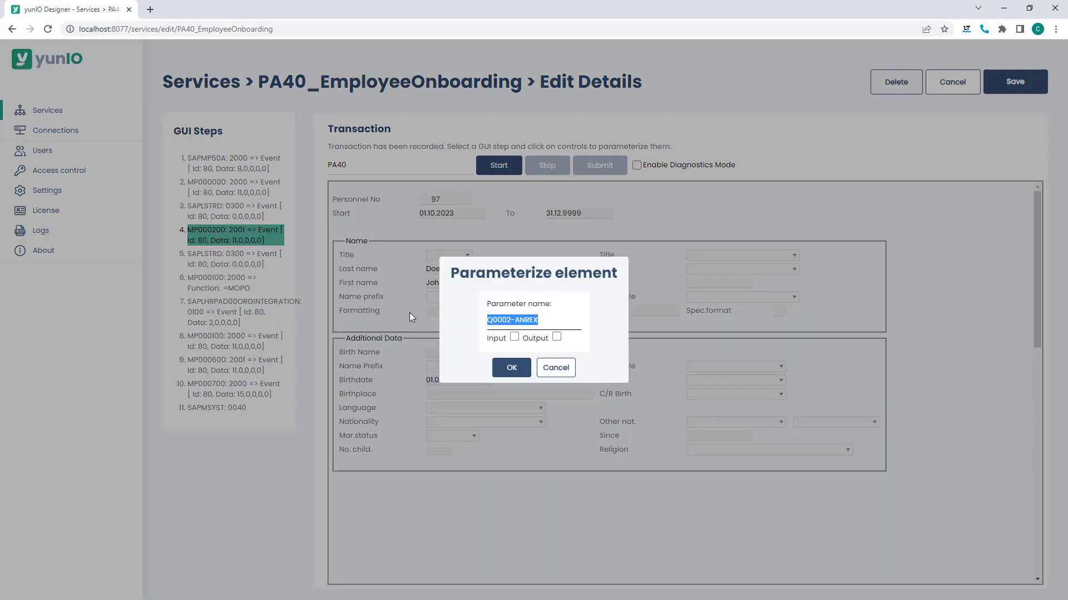
{"action": "type", "text": "Title"}
{"action": "left_click", "coordinate": [514, 337]}
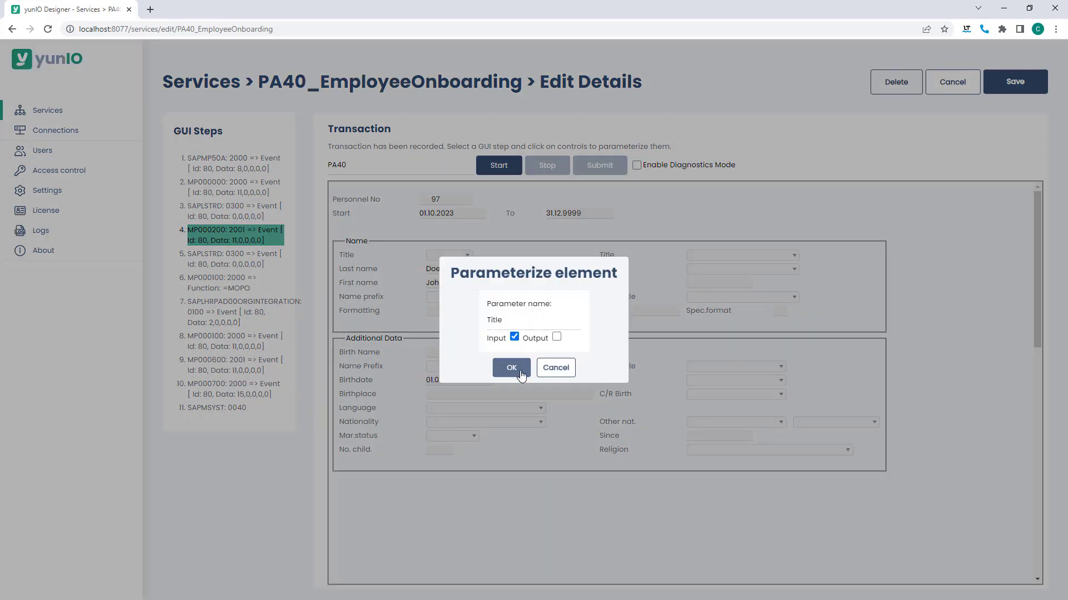
{"action": "left_click", "coordinate": [521, 376]}
Parameterize the Last name field of the personal data step as an input parameter named LastName.
{"action": "left_click", "coordinate": [461, 270]}
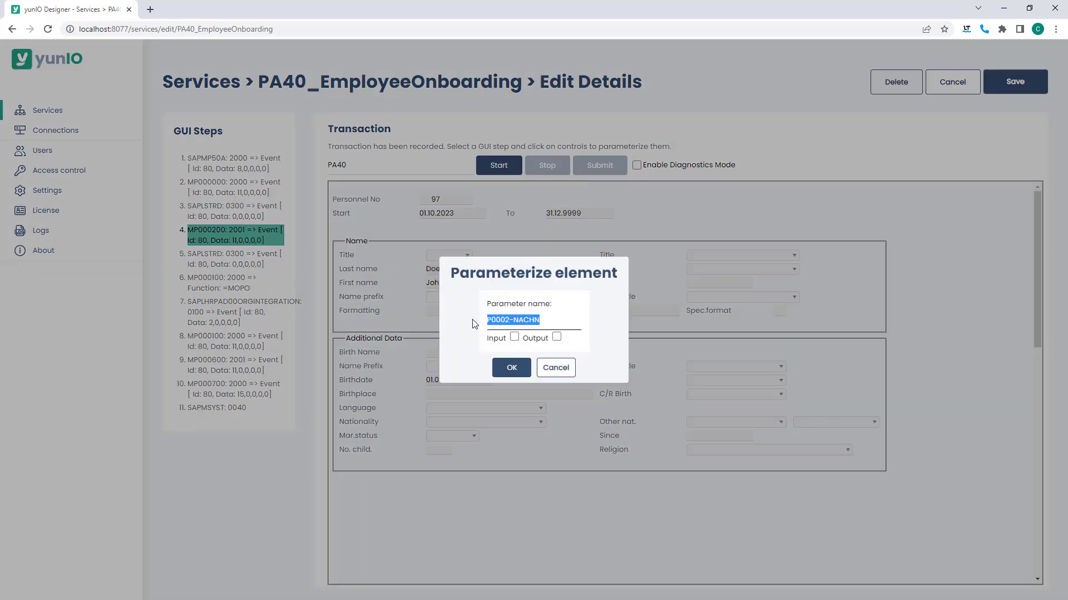
{"action": "type", "text": "LastName"}
{"action": "left_click", "coordinate": [514, 337]}
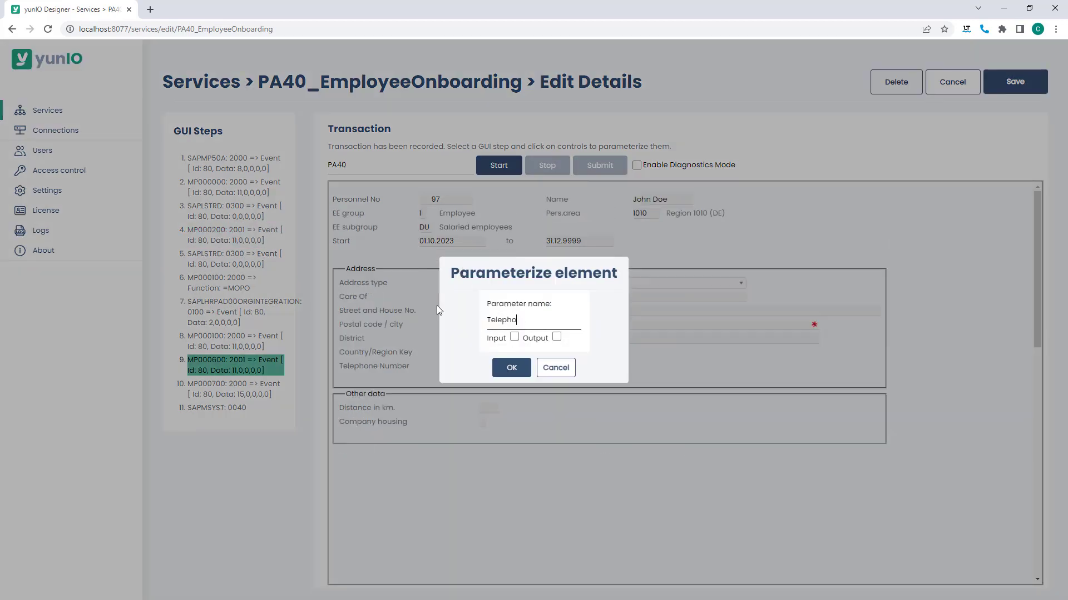
Parameterize the Telephone Number field in the ninth GUI step as an input parameter.
{"action": "type", "text": "No"}
{"action": "left_click", "coordinate": [514, 338]}
{"action": "left_click", "coordinate": [510, 369]}
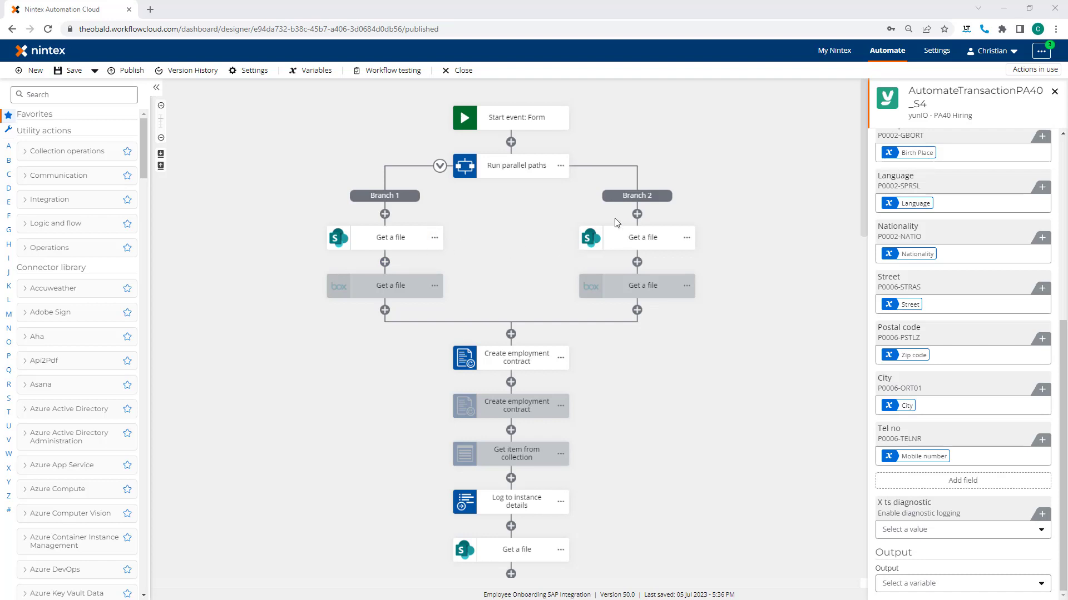
In Nintex Automation Cloud, examine the start event's New Employee Onboarding form from entry date to position details, and leave the form designer without changes.
{"action": "left_click", "coordinate": [526, 122]}
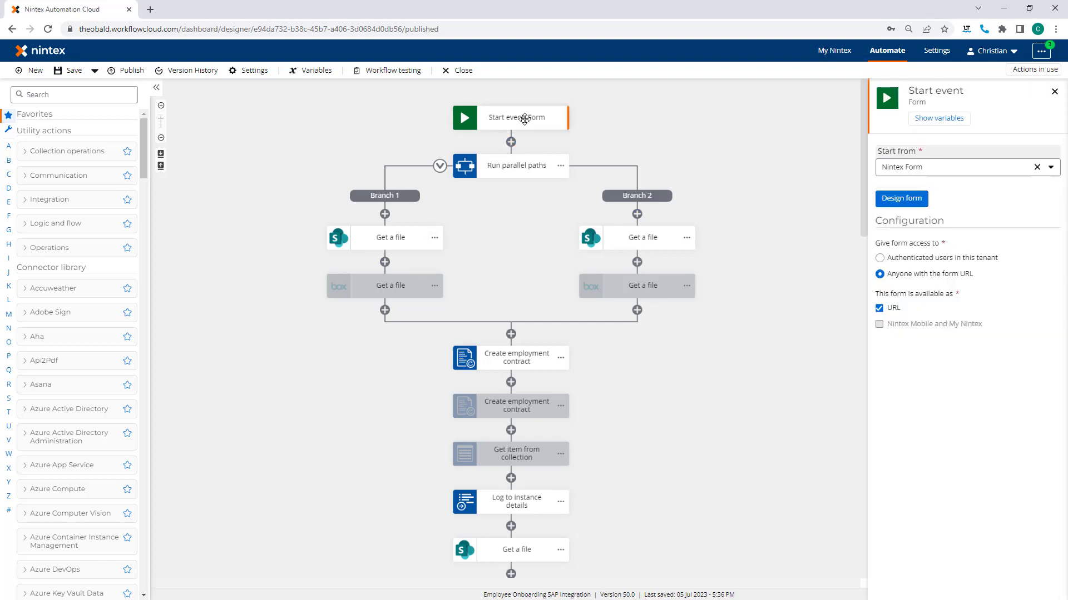
{"action": "left_click", "coordinate": [886, 195]}
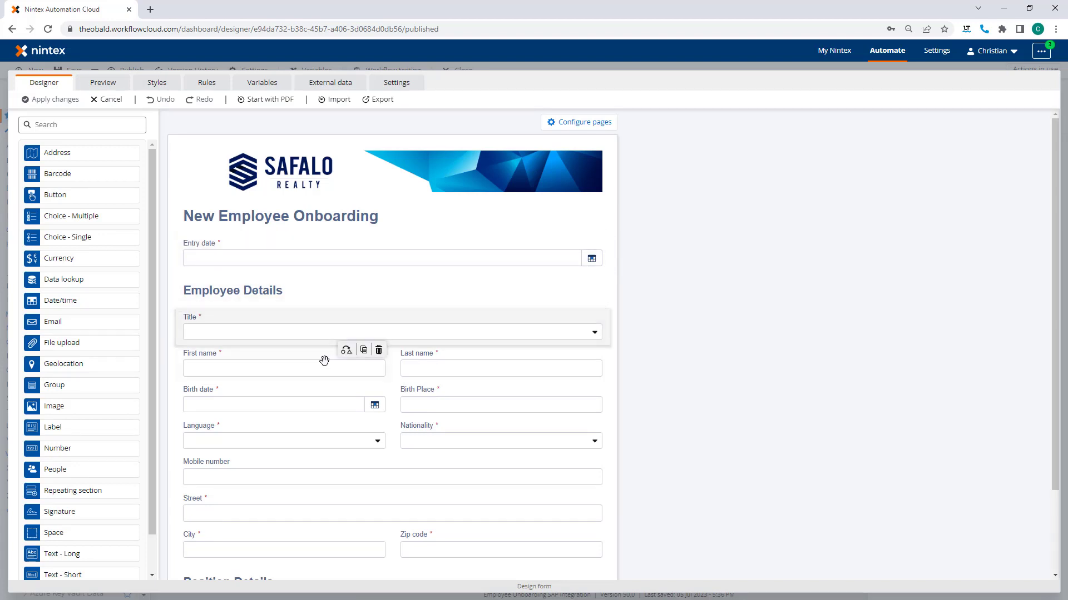
{"action": "scroll", "coordinate": [342, 410], "scroll_direction": "down", "scroll_amount": 1}
{"action": "scroll", "coordinate": [343, 410], "scroll_direction": "down", "scroll_amount": 1}
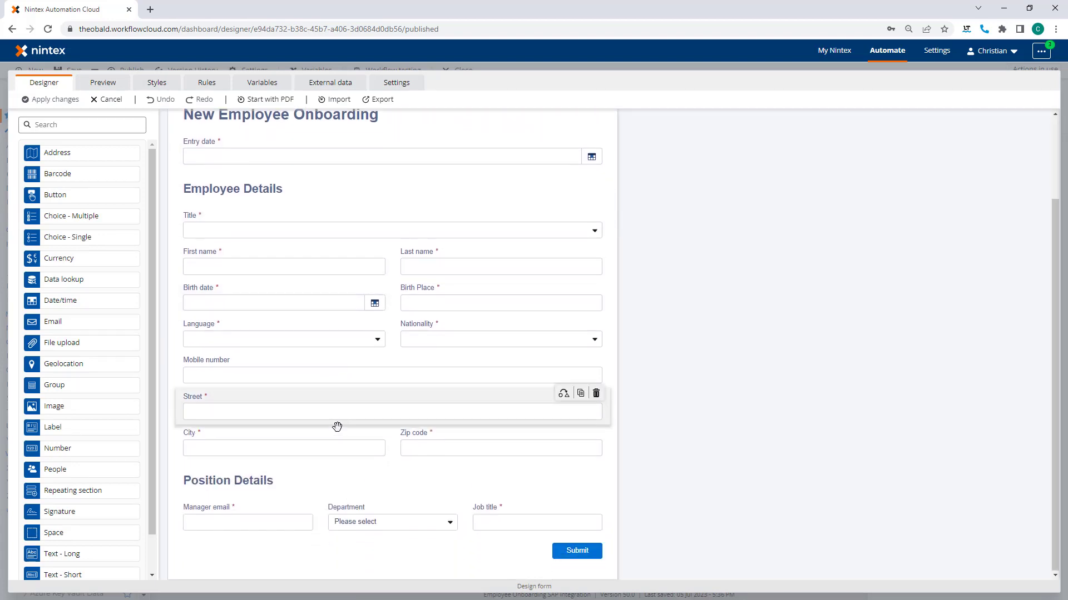
{"action": "scroll", "coordinate": [330, 450], "scroll_direction": "up", "scroll_amount": 2}
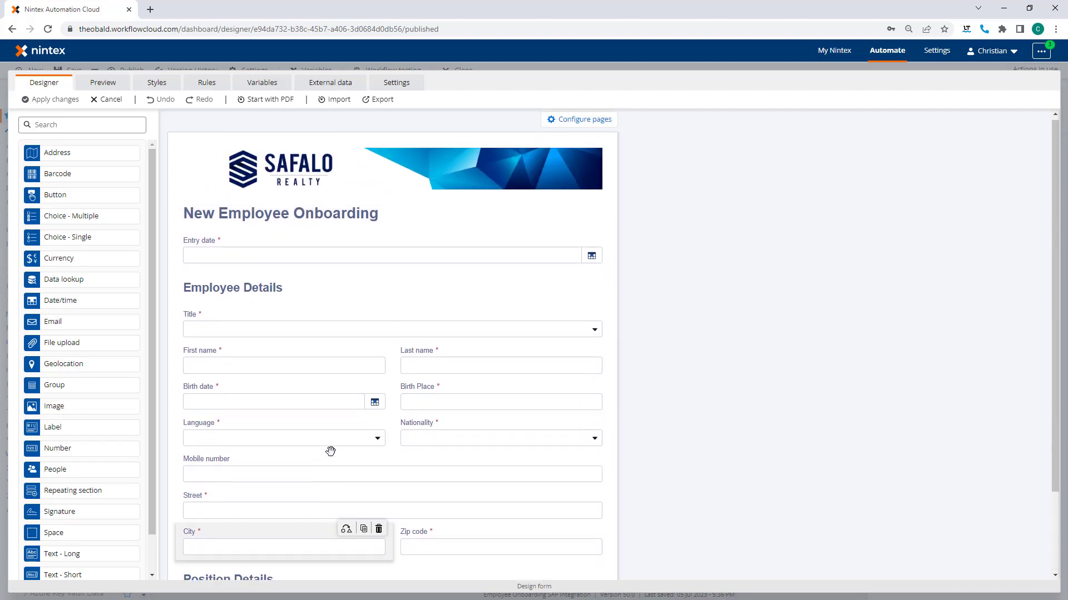
{"action": "left_click", "coordinate": [109, 101]}
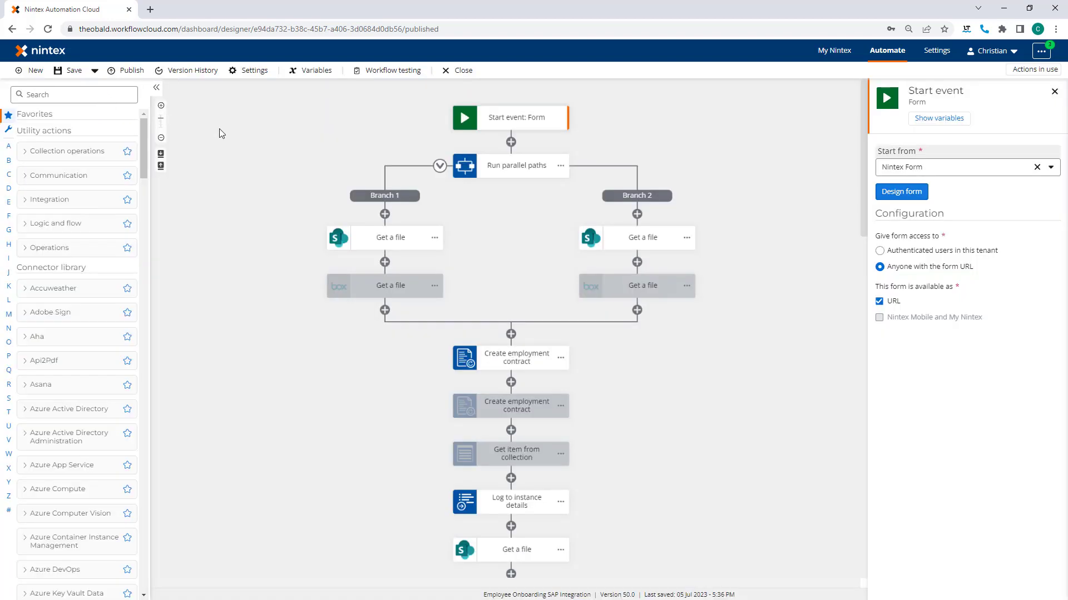
Follow the onboarding workflow down to the AutomateTransactionPA40_S4 action and examine its connection and the form variables mapped to its input fields.
{"action": "scroll", "coordinate": [370, 195], "scroll_direction": "down", "scroll_amount": 5}
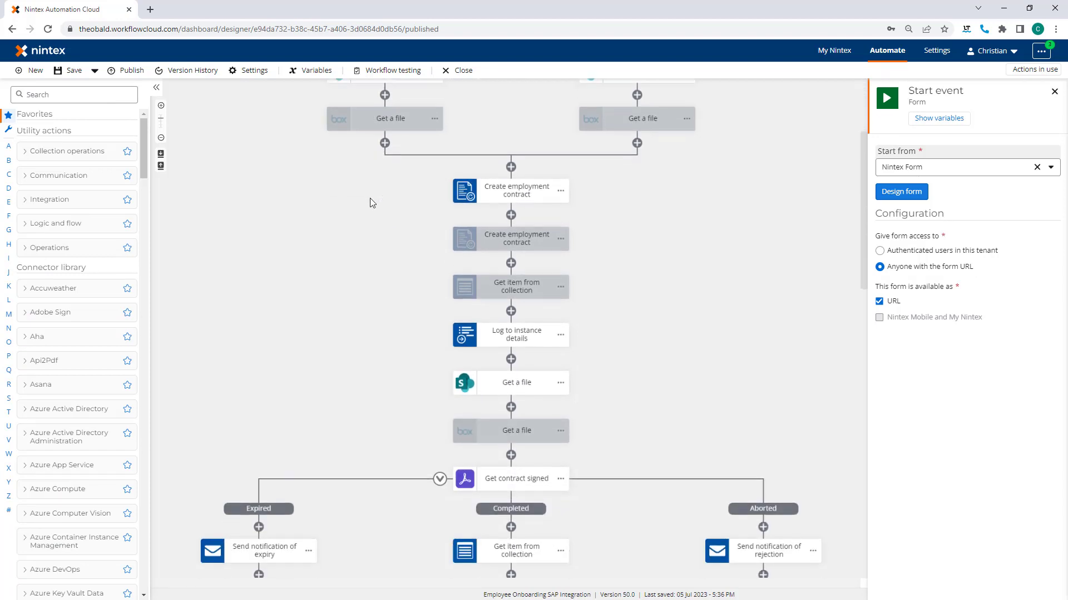
{"action": "scroll", "coordinate": [371, 206], "scroll_direction": "down", "scroll_amount": 5}
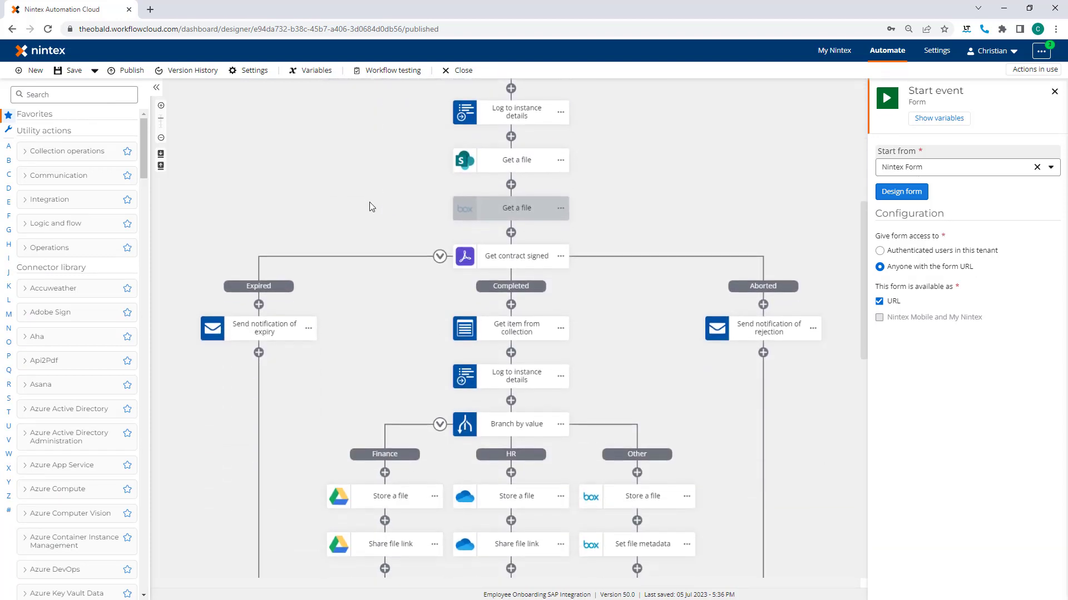
{"action": "scroll", "coordinate": [372, 207], "scroll_direction": "down", "scroll_amount": 9}
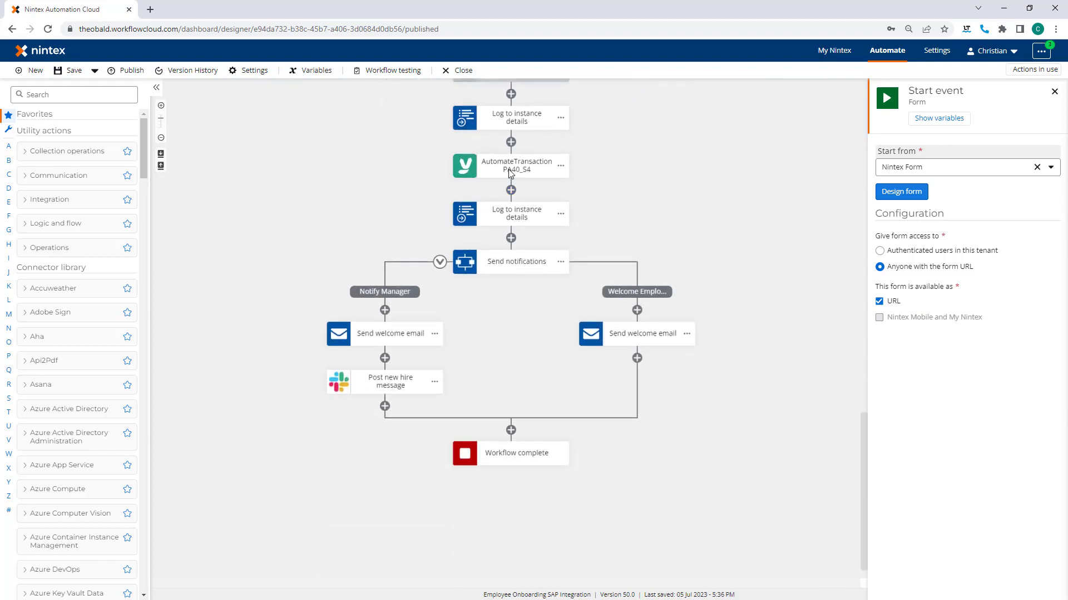
{"action": "left_click", "coordinate": [509, 173]}
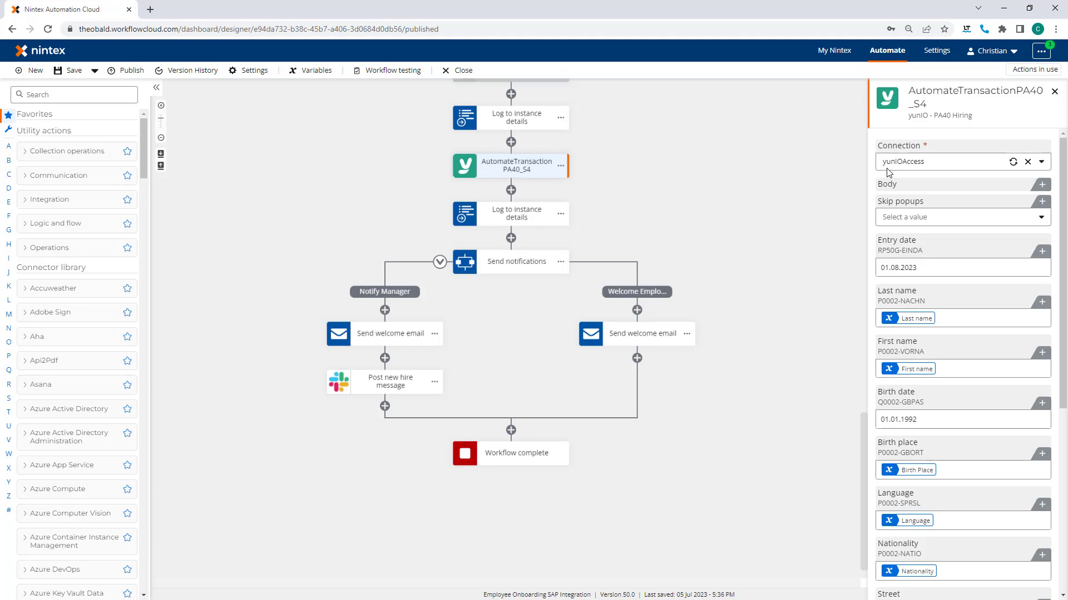
{"action": "scroll", "coordinate": [889, 173], "scroll_direction": "down", "scroll_amount": 5}
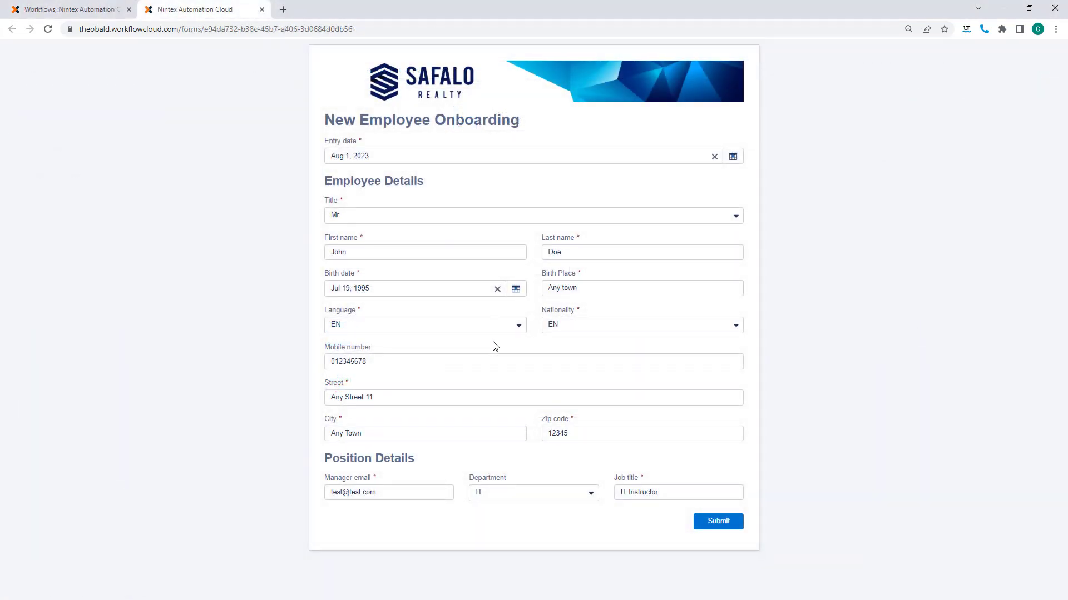
Submit the completed New Employee Onboarding form.
{"action": "left_click", "coordinate": [726, 528]}
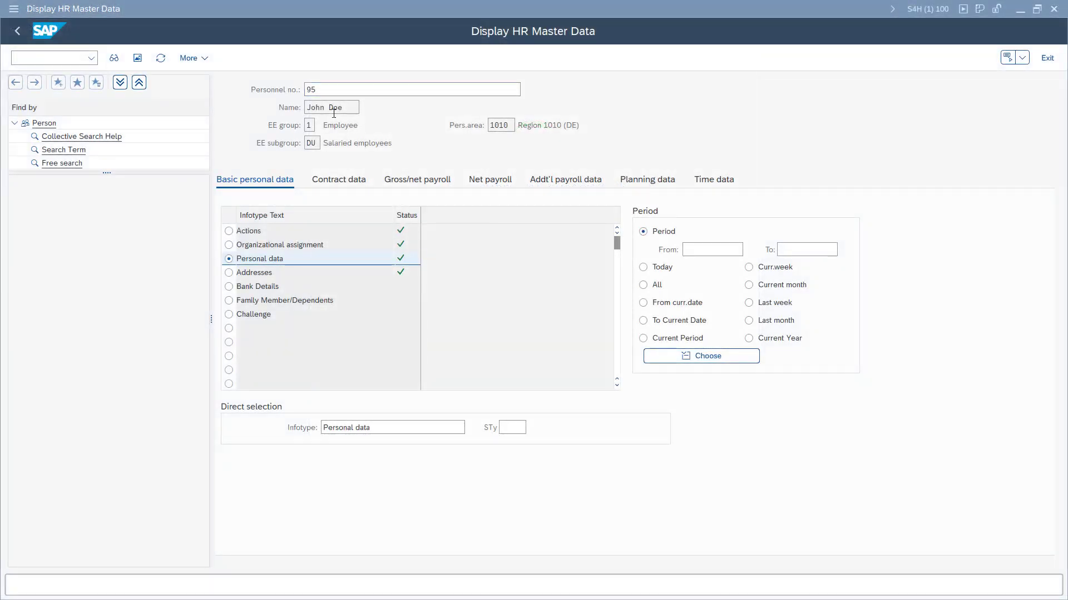
In SAP's Display HR Master Data, display the Addresses infotype of the new employee.
{"action": "left_click", "coordinate": [229, 273]}
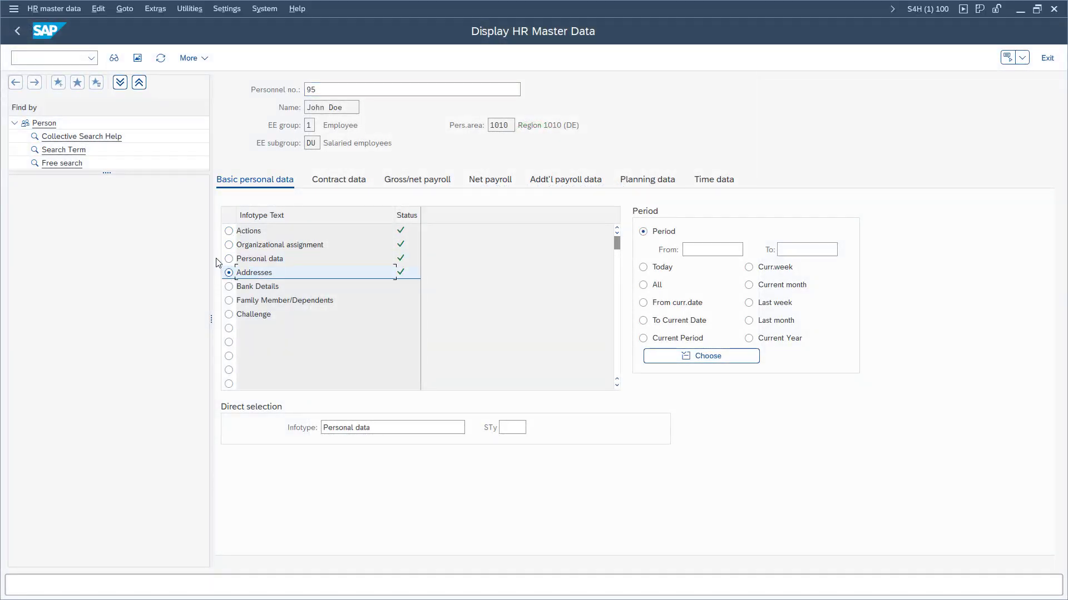
{"action": "left_click", "coordinate": [114, 58]}
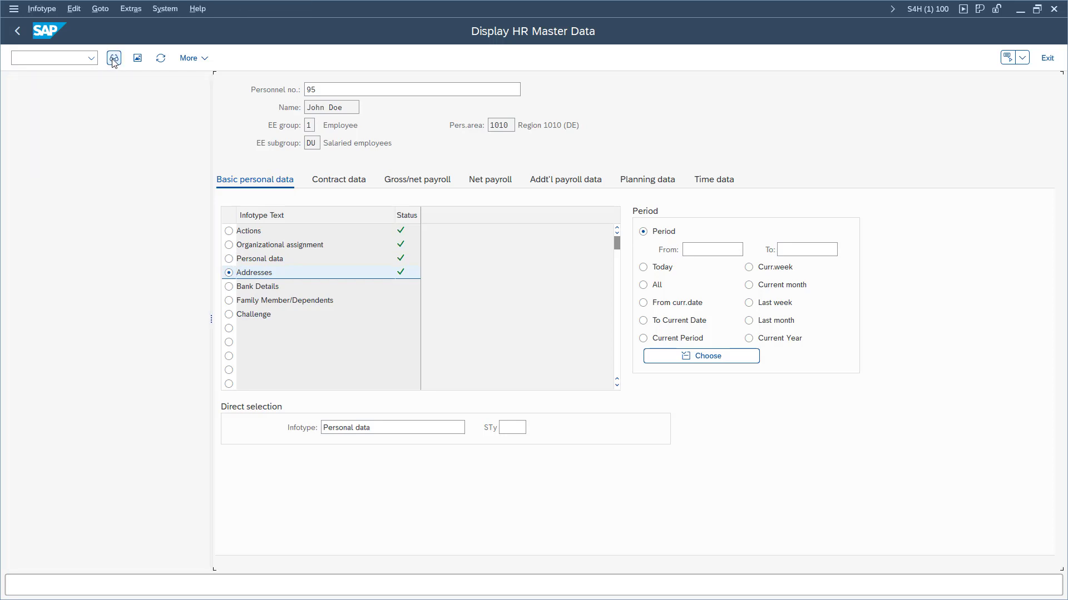